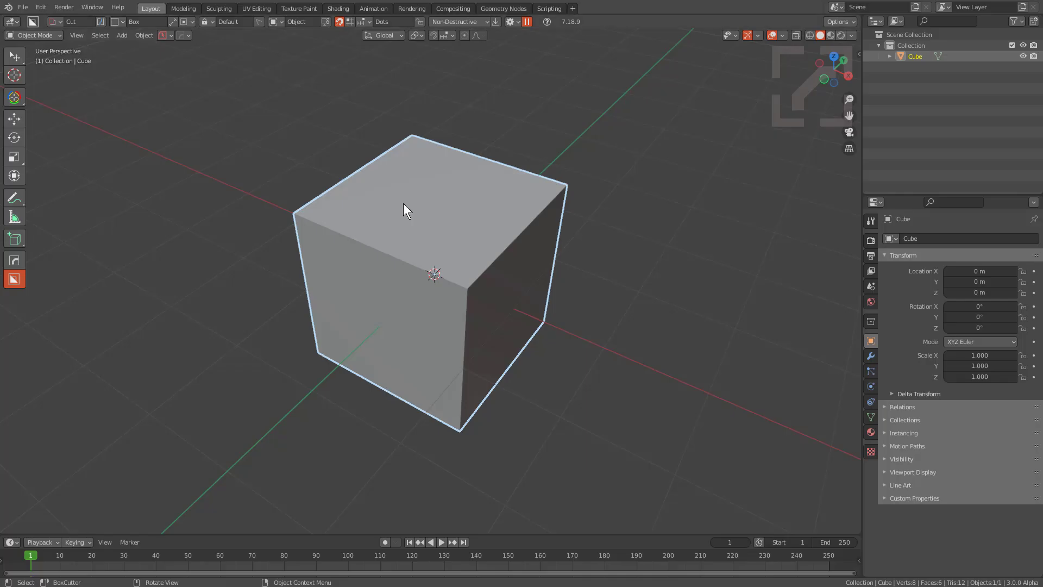
# Step: Browse the cutter shape choices and helper settings, closing them without changes
pyautogui.moveTo(404, 203); pyautogui.dragTo(455, 205, button='middle')
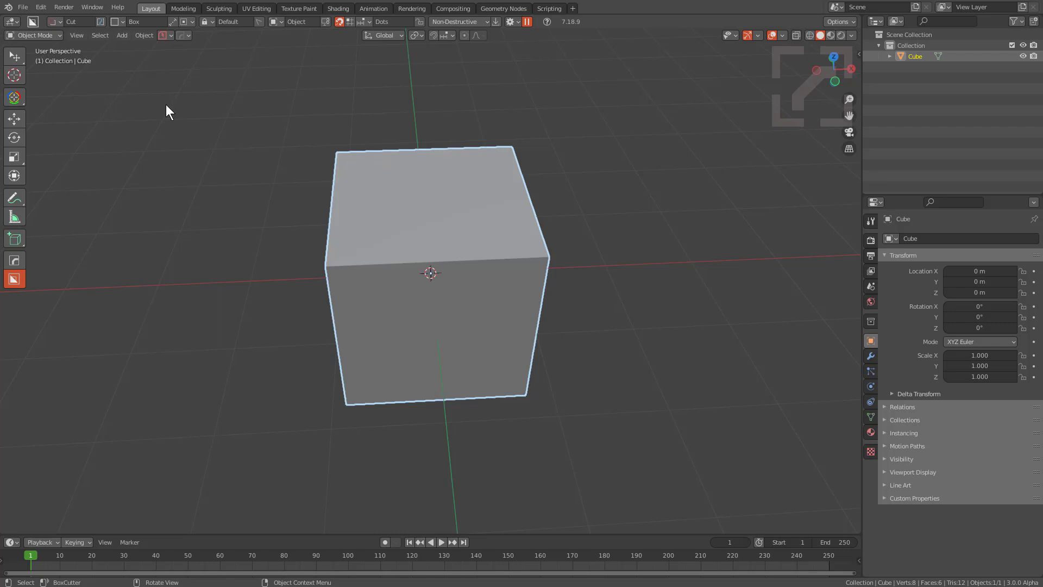
pyautogui.click(120, 21)
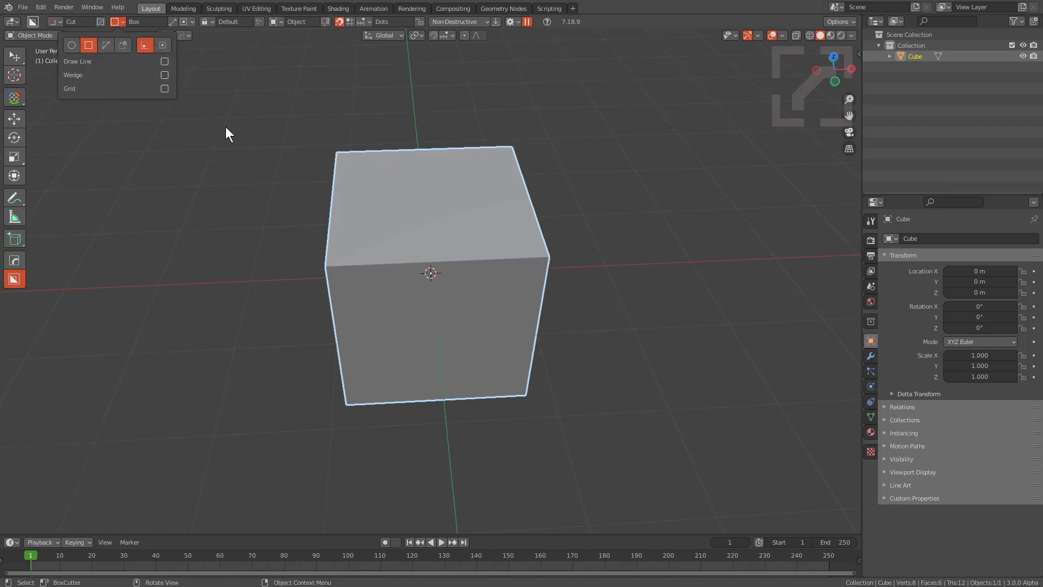
pyautogui.press('d')
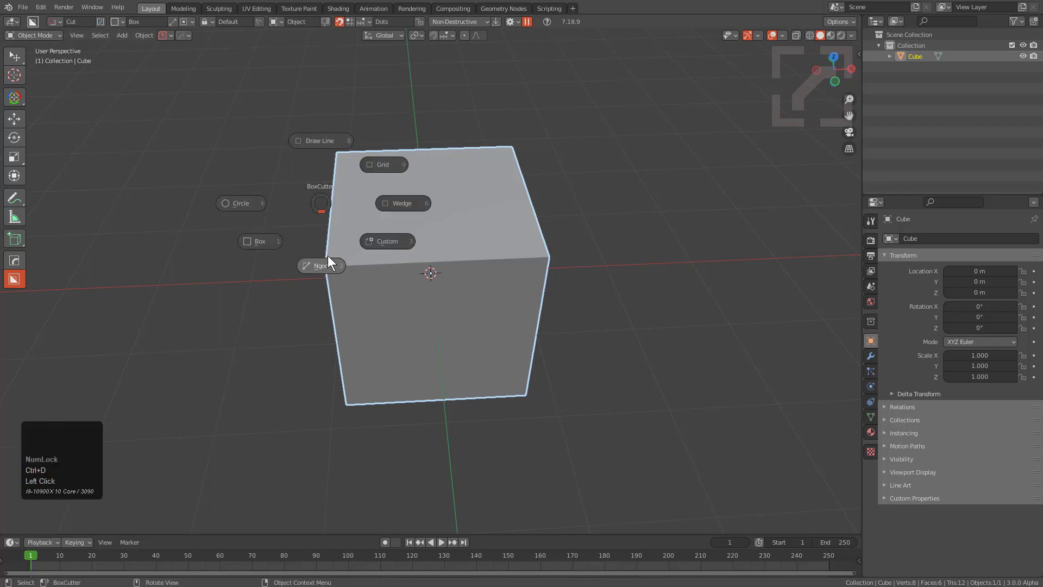
pyautogui.rightClick(331, 216)
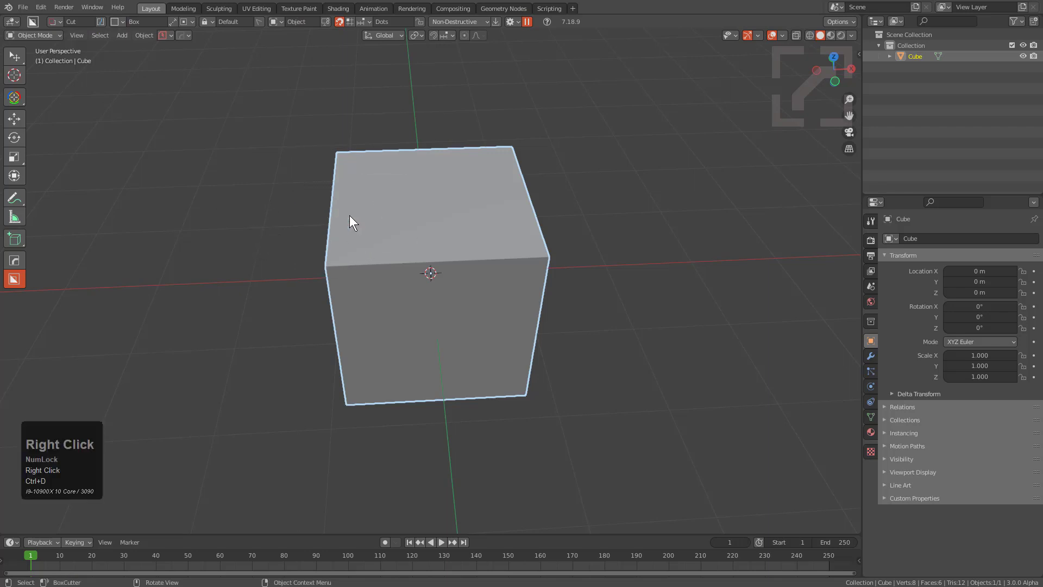
pyautogui.press('d')
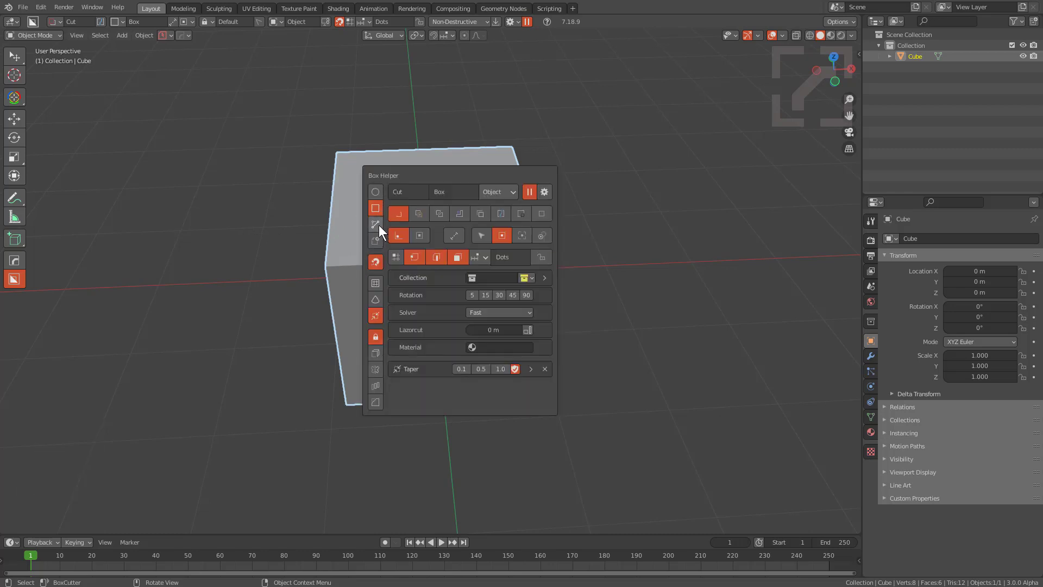
pyautogui.rightClick(370, 140)
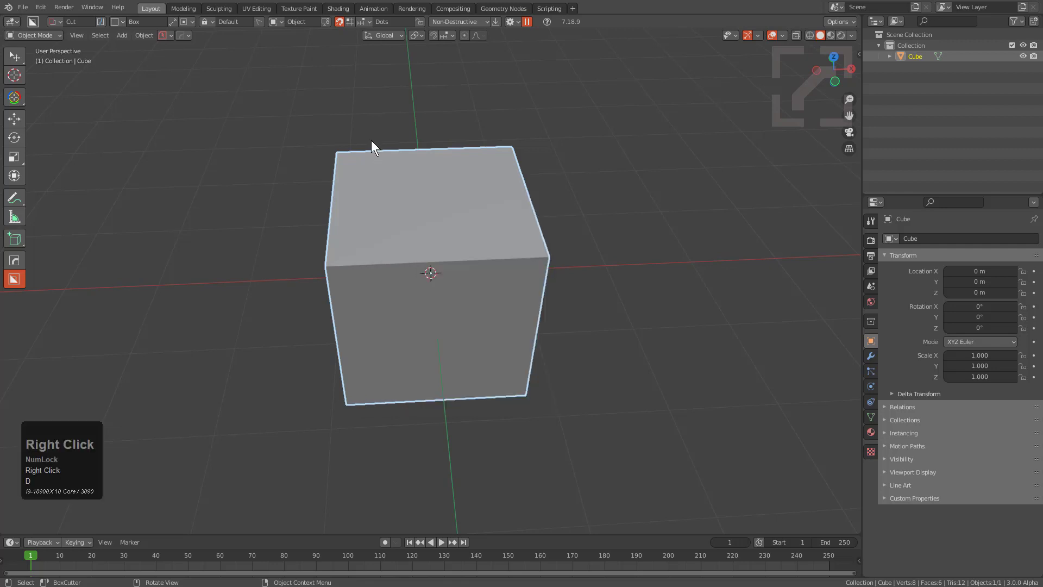
# Step: Orbit and zoom to frame the cube's top front edge
pyautogui.moveTo(367, 226); pyautogui.dragTo(365, 261, button='middle')
pyautogui.keyDown('alt'); pyautogui.scroll(2, 371, 255); pyautogui.keyUp('alt')
pyautogui.keyDown('alt'); pyautogui.scroll(1, 369, 256); pyautogui.keyUp('alt')
pyautogui.keyDown('alt'); pyautogui.scroll(8, 370, 250); pyautogui.keyUp('alt')
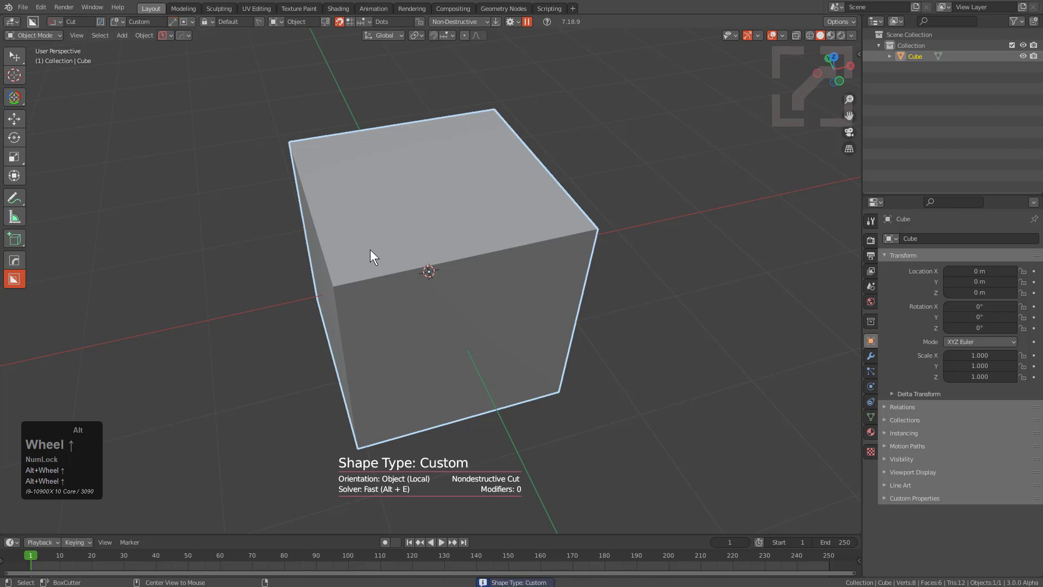
pyautogui.keyDown('alt'); pyautogui.scroll(1, 370, 250); pyautogui.keyUp('alt')
pyautogui.keyDown('alt'); pyautogui.scroll(-3, 370, 249); pyautogui.keyUp('alt')
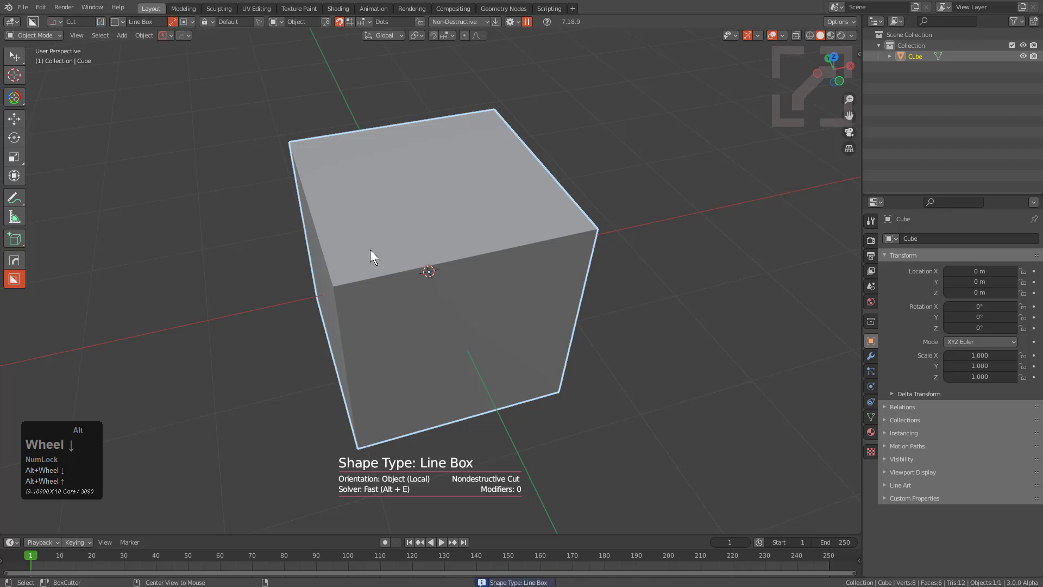
pyautogui.keyDown('alt'); pyautogui.scroll(3, 370, 249); pyautogui.keyUp('alt')
pyautogui.scroll(-1, 348, 243)
pyautogui.moveTo(349, 242); pyautogui.dragTo(357, 232, button='middle')
pyautogui.scroll(3, 380, 205)
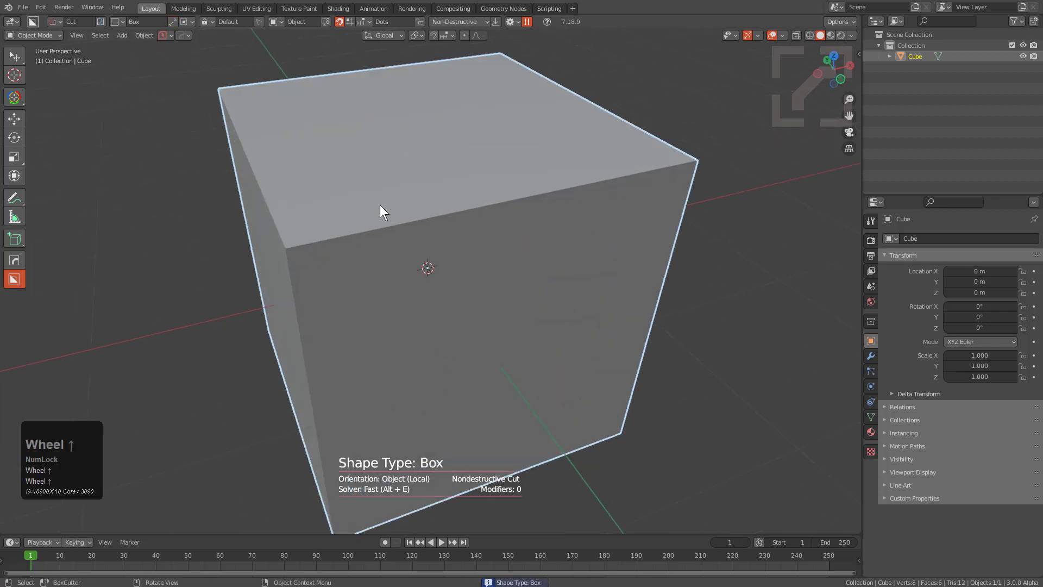
# Step: Draw a Box cutter over the top front edge, extruded to 0.245, with taper turned off and removed
pyautogui.moveTo(379, 204)
pyautogui.mouseDown()
pyautogui.moveTo(335, 242)
pyautogui.moveTo(319, 283)
pyautogui.mouseUp()
pyautogui.press('d')
pyautogui.press('d')
pyautogui.click(598, 363)
pyautogui.click(627, 363)
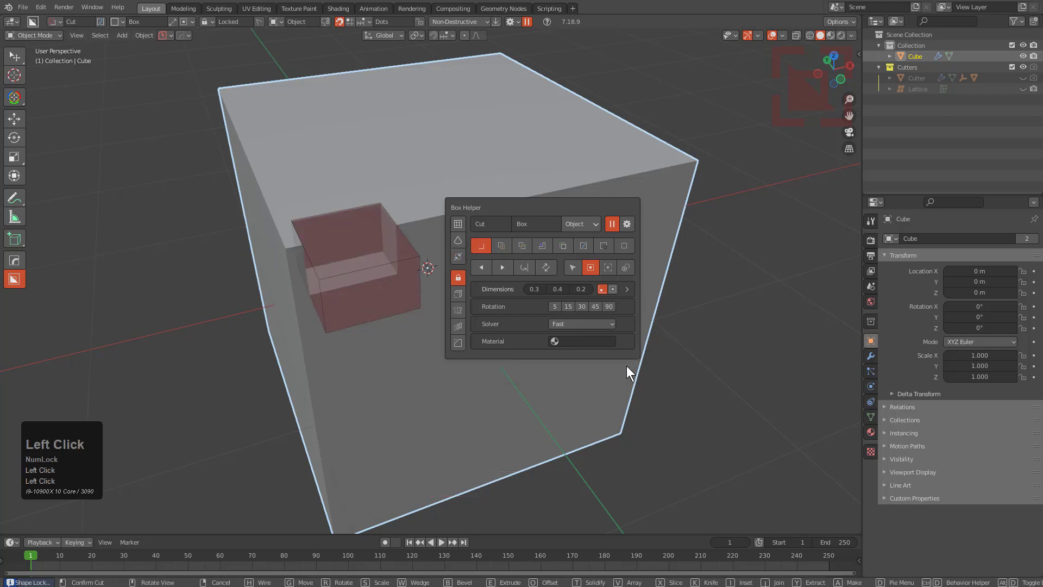
# Step: Confirm the notch cut and turn the view toward the top face
pyautogui.click(373, 252)
pyautogui.scroll(1, 405, 268)
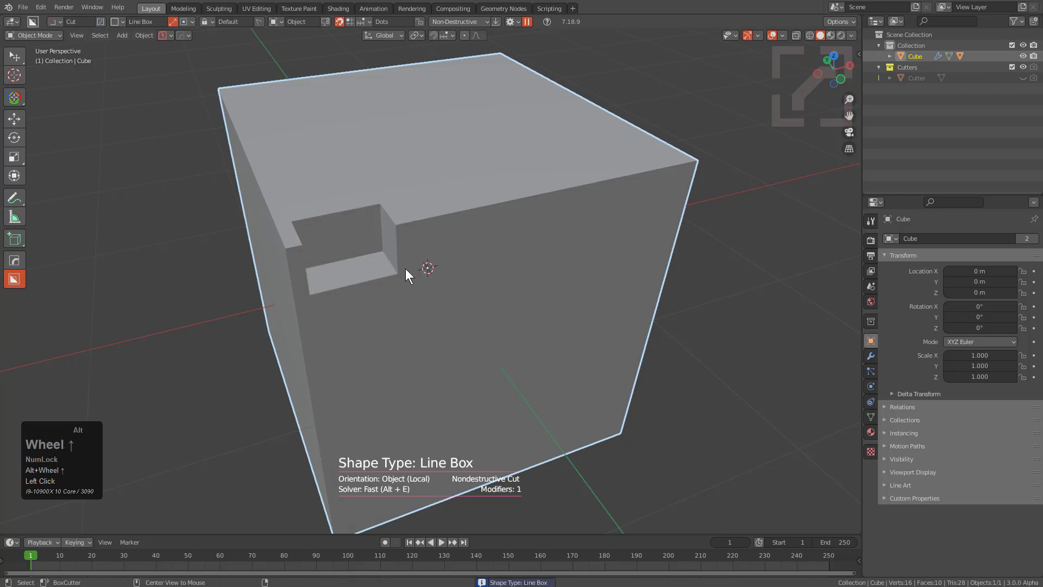
pyautogui.moveTo(319, 234); pyautogui.dragTo(368, 230, button='middle')
pyautogui.scroll(5, 360, 315)
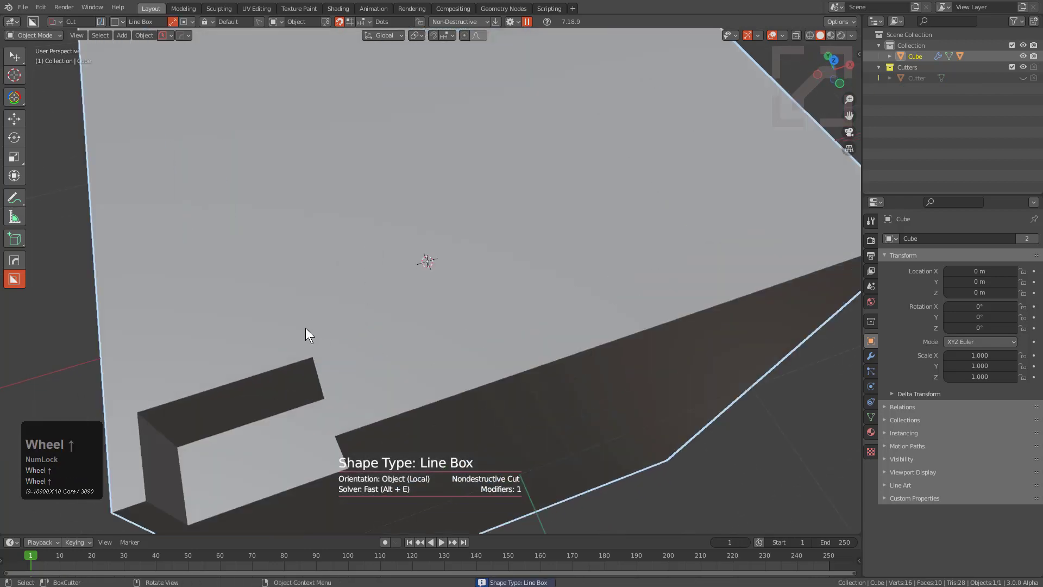
# Step: Draw a Line Box slot on the top face, extrude it and bevel its ends round
pyautogui.moveTo(305, 328)
pyautogui.mouseDown()
pyautogui.moveTo(336, 339)
pyautogui.moveTo(325, 344)
pyautogui.moveTo(347, 338)
pyautogui.moveTo(340, 344)
pyautogui.mouseUp()
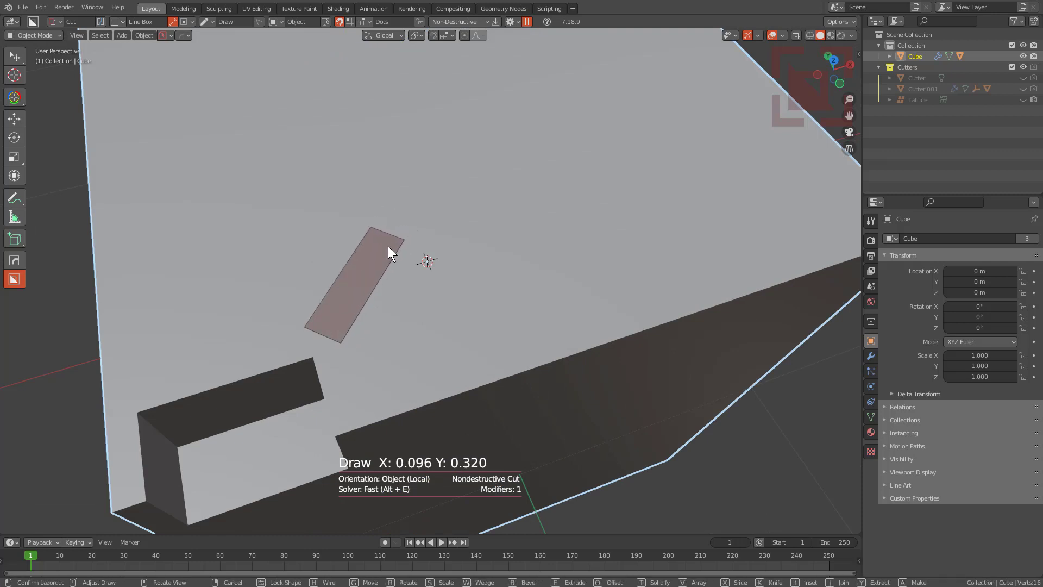
pyautogui.click(400, 218)
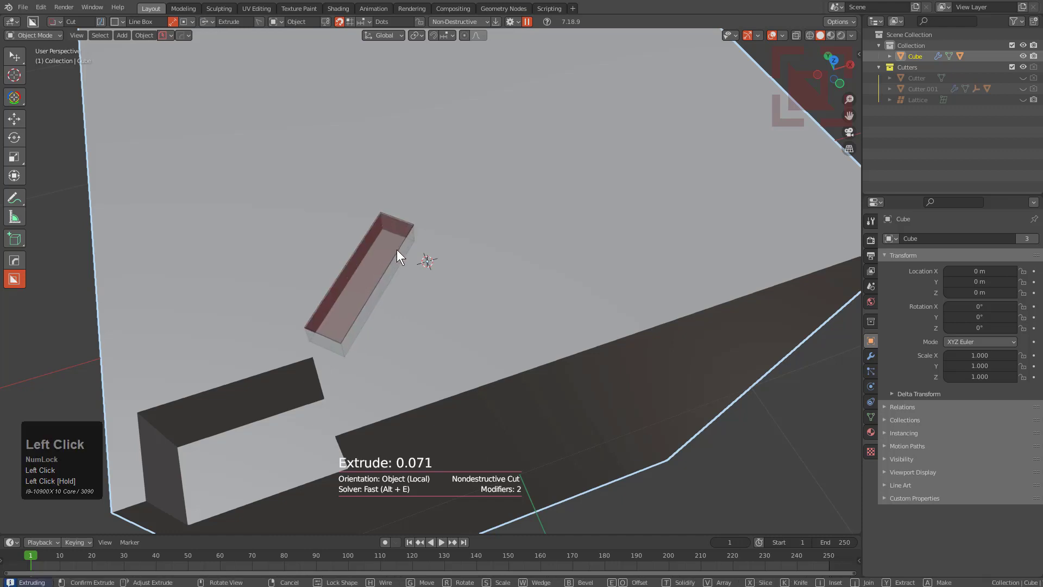
pyautogui.press('b')
pyautogui.scroll(3, 426, 268)
pyautogui.click(475, 247)
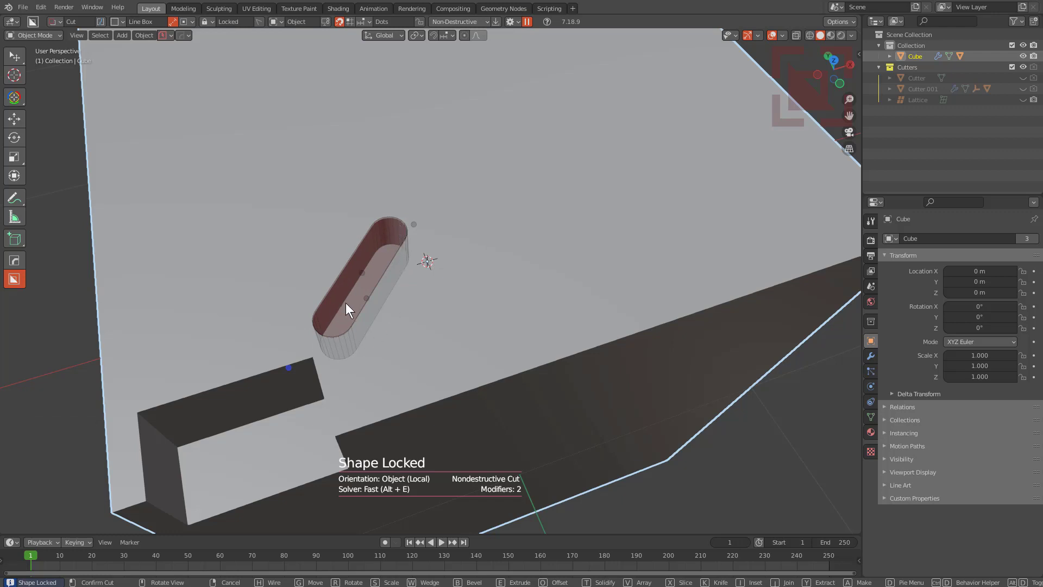
# Step: Enable Q Bevel flipped on Z in Box Helper for a flared rim and commit the slot
pyautogui.moveTo(362, 321); pyautogui.dragTo(364, 312, button='middle')
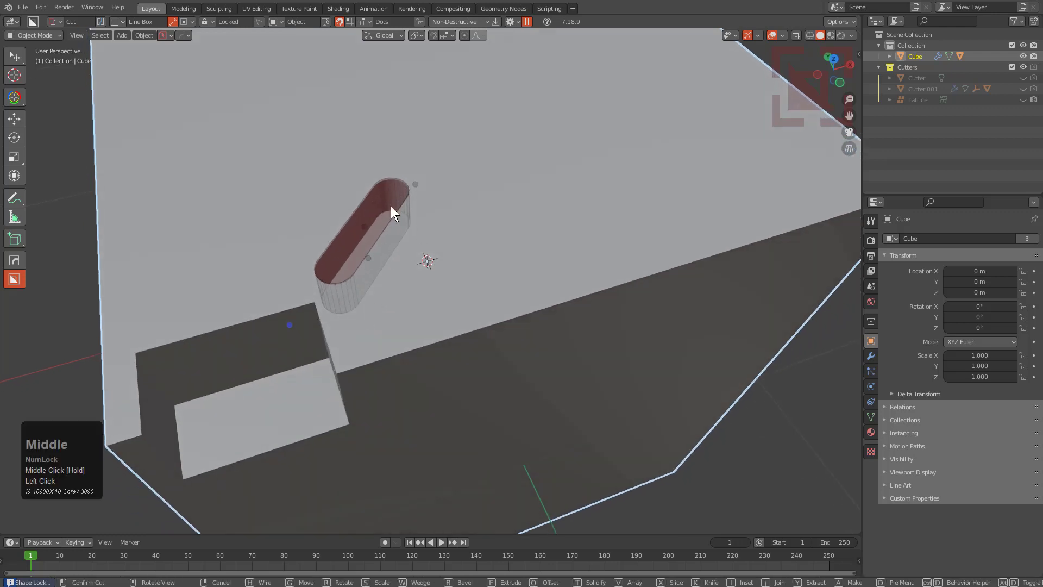
pyautogui.press('d')
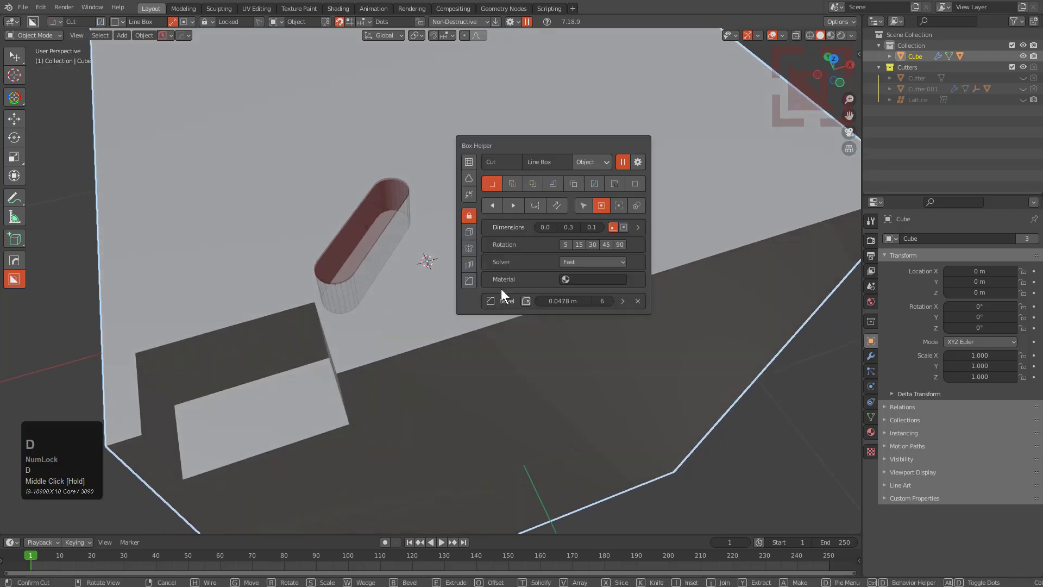
pyautogui.click(526, 301)
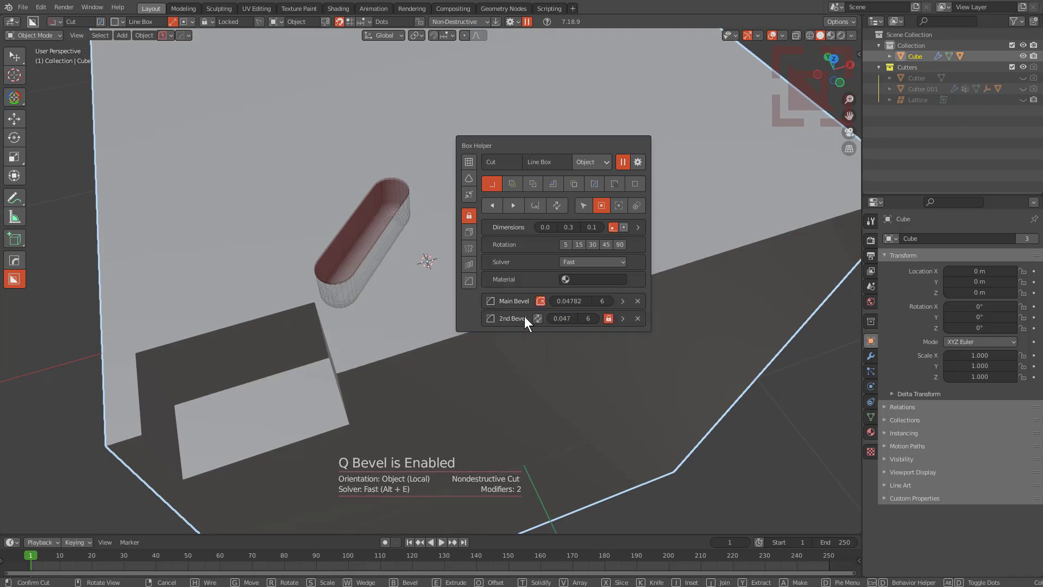
pyautogui.click(538, 319)
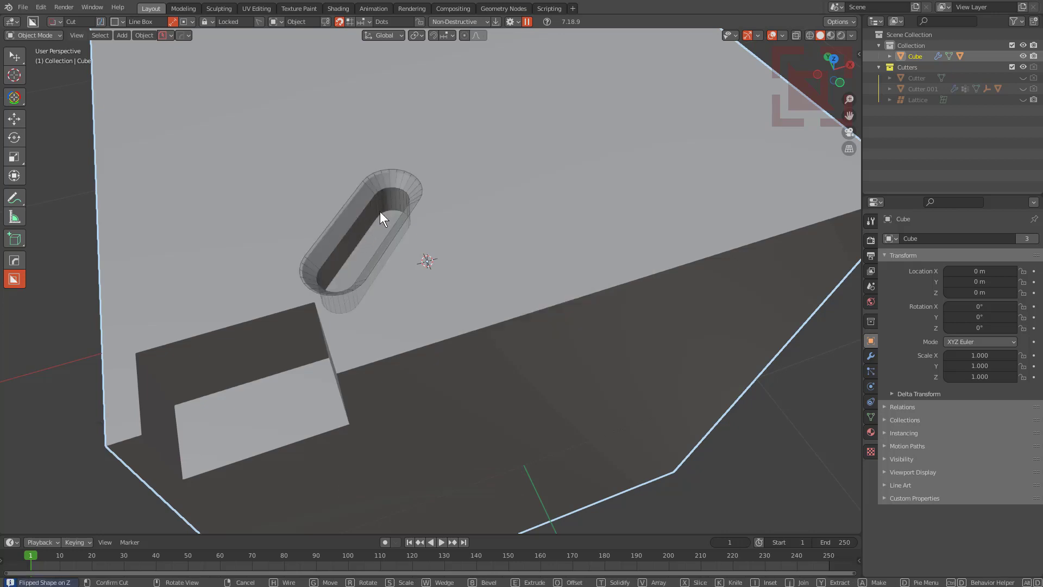
pyautogui.keyDown('shift'); pyautogui.click(391, 184); pyautogui.keyUp('shift')
# Step: Cut a shallow 0.081-deep box beside the notch, stepping its upper edge into a ledge
pyautogui.keyDown('shift'); pyautogui.moveTo(439, 291); pyautogui.dragTo(505, 259, button='middle'); pyautogui.keyUp('shift')
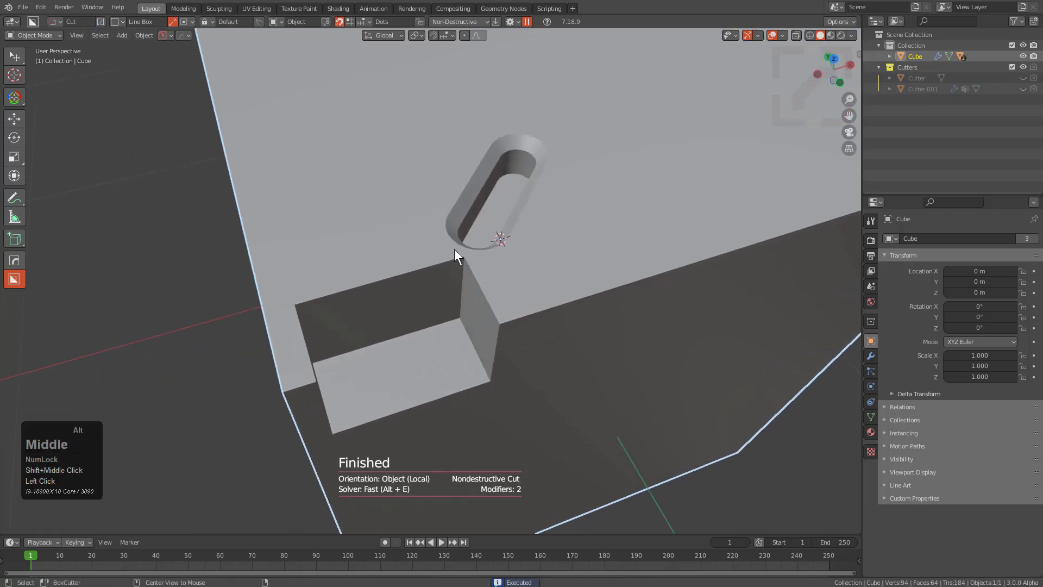
pyautogui.keyDown('alt'); pyautogui.scroll(1, 454, 249); pyautogui.keyUp('alt')
pyautogui.moveTo(411, 234); pyautogui.dragTo(417, 230, button='middle')
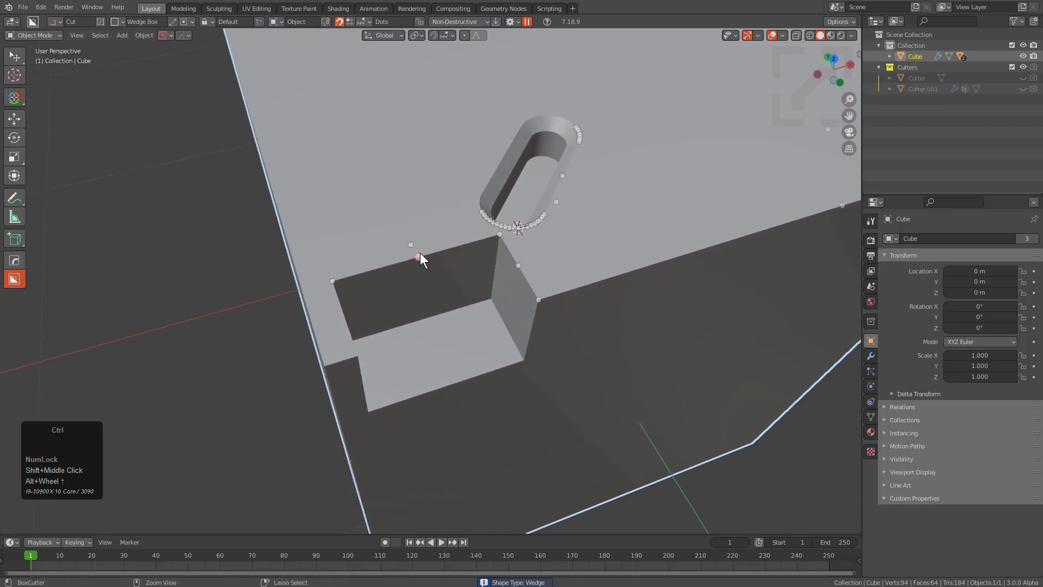
pyautogui.moveTo(420, 253); pyautogui.dragTo(493, 250)
pyautogui.press('ctrl')
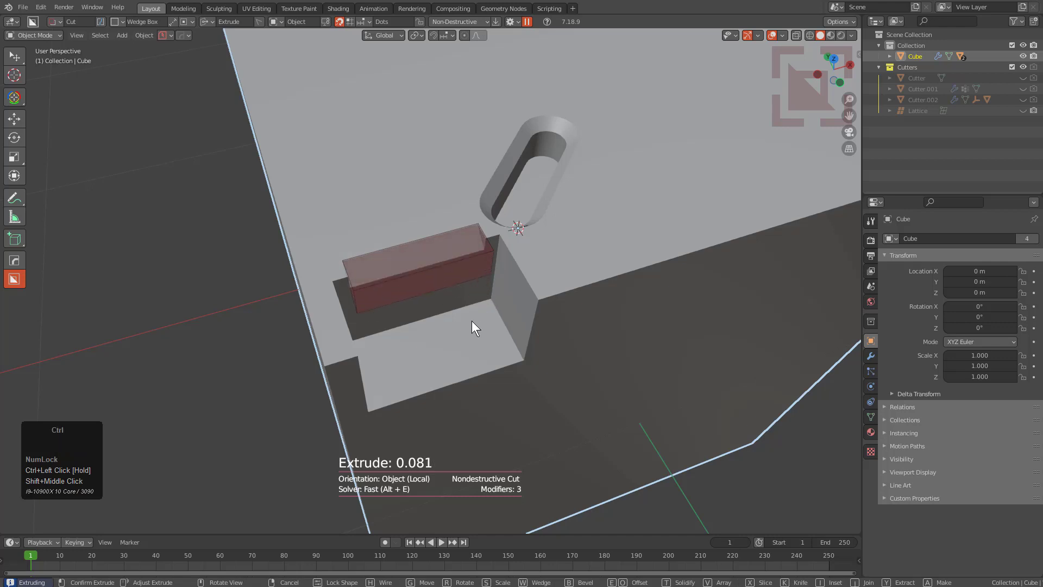
pyautogui.click(485, 270)
pyautogui.moveTo(501, 258); pyautogui.dragTo(429, 210, button='middle')
pyautogui.keyDown('alt'); pyautogui.scroll(1, 494, 274); pyautogui.keyUp('alt')
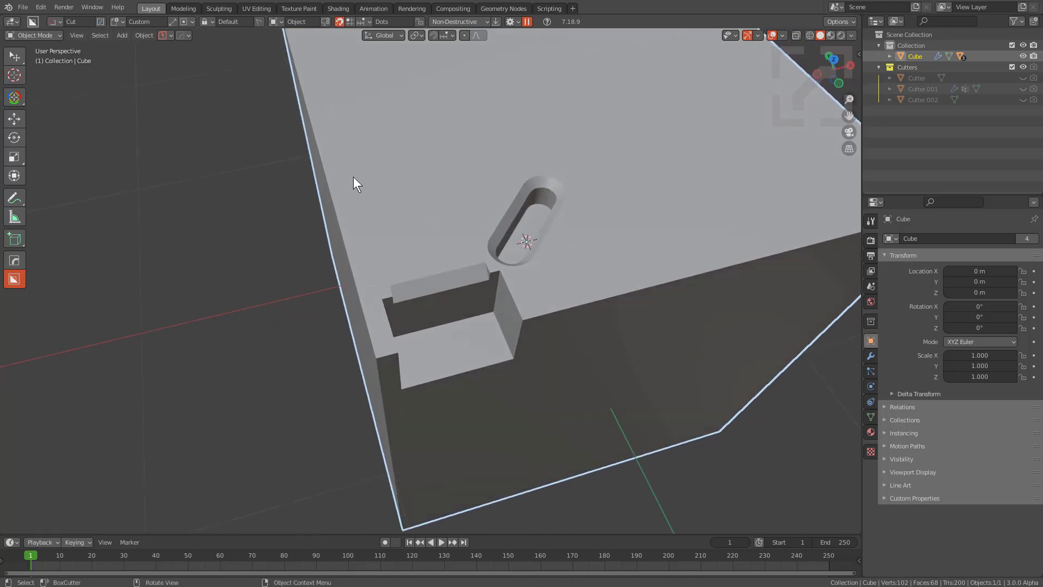
# Step: Draw a Custom-shape cutter on the top face, lock it, then cancel the cut
pyautogui.moveTo(332, 161)
pyautogui.mouseDown()
pyautogui.moveTo(475, 242)
pyautogui.moveTo(445, 213)
pyautogui.moveTo(497, 235)
pyautogui.moveTo(454, 200)
pyautogui.moveTo(480, 211)
pyautogui.mouseUp()
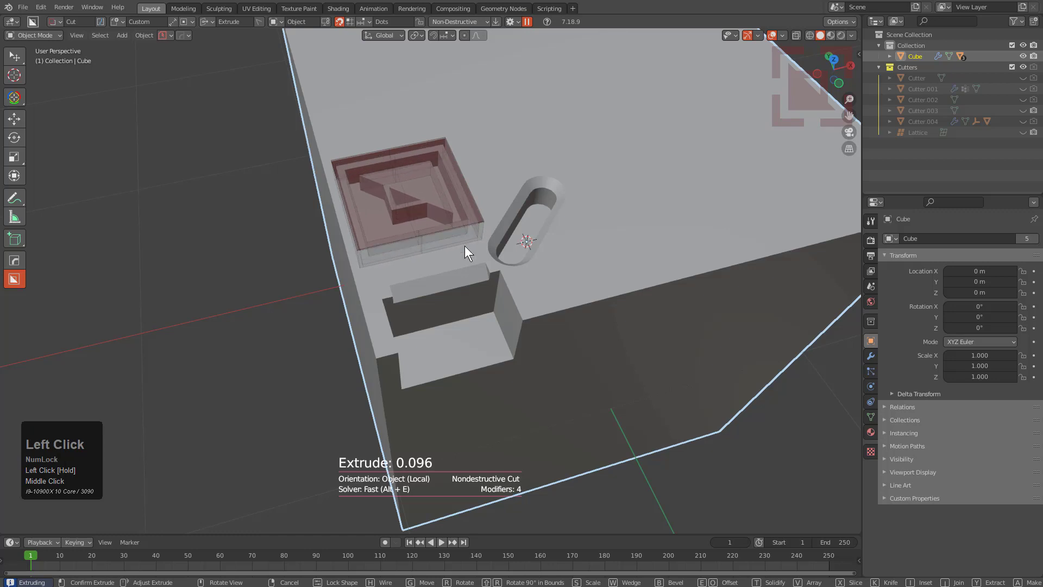
pyautogui.press('ctrl')
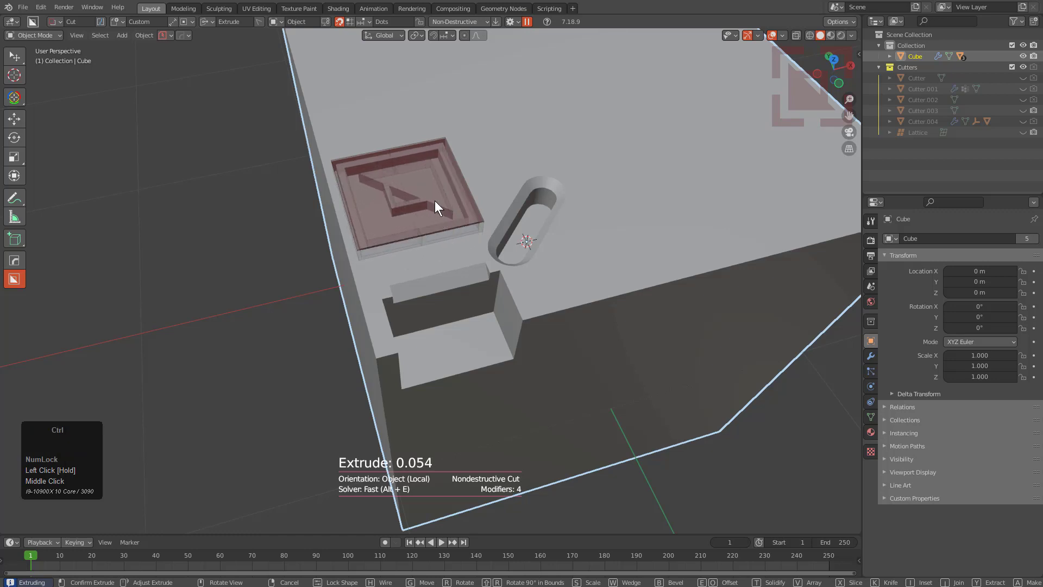
pyautogui.press('Tab')
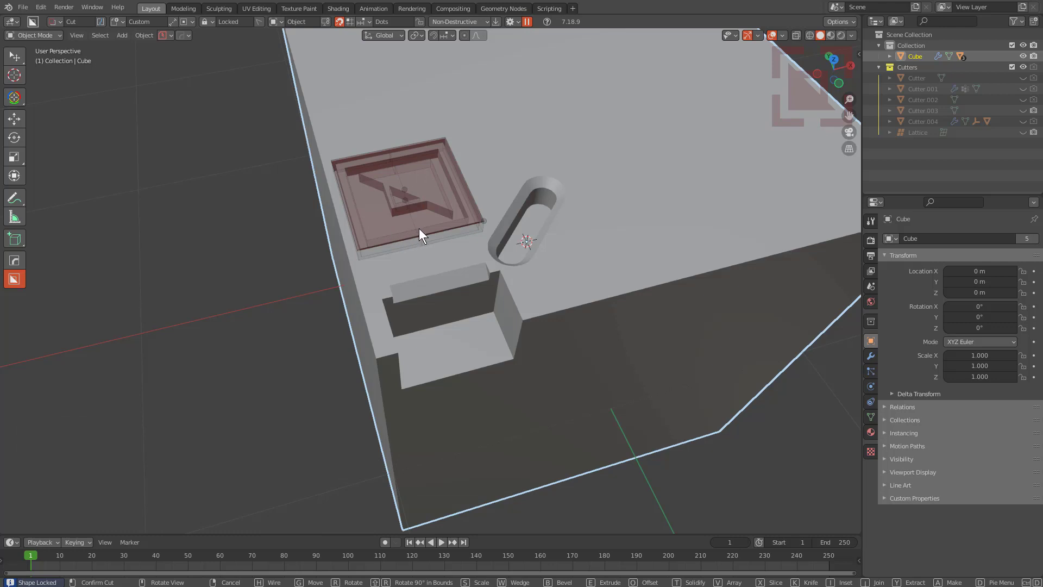
pyautogui.rightClick(445, 215)
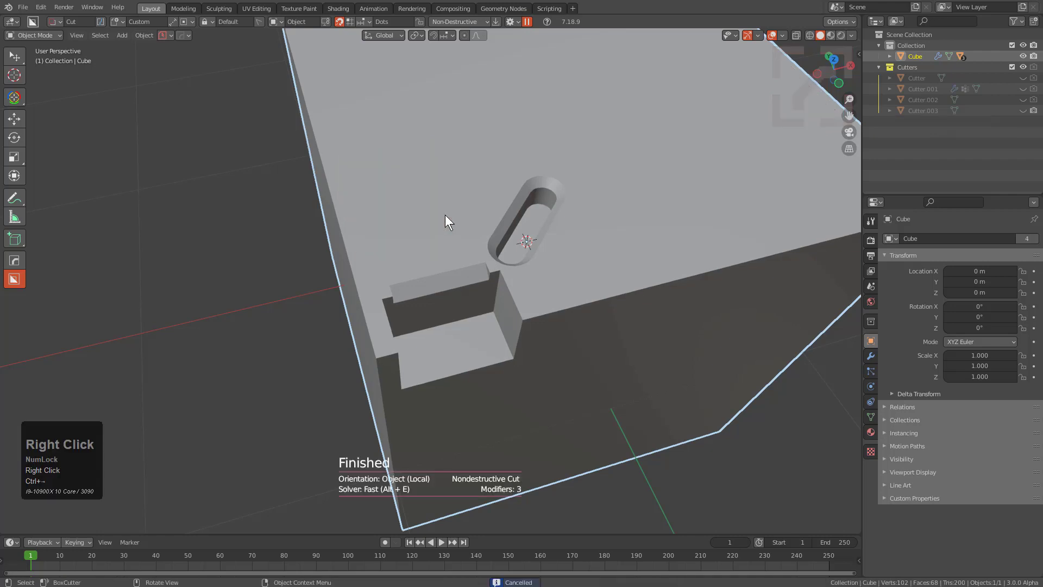
# Step: Turn on Auto Depth at 1.00 with Custom Proportions in Box Helper
pyautogui.press('d')
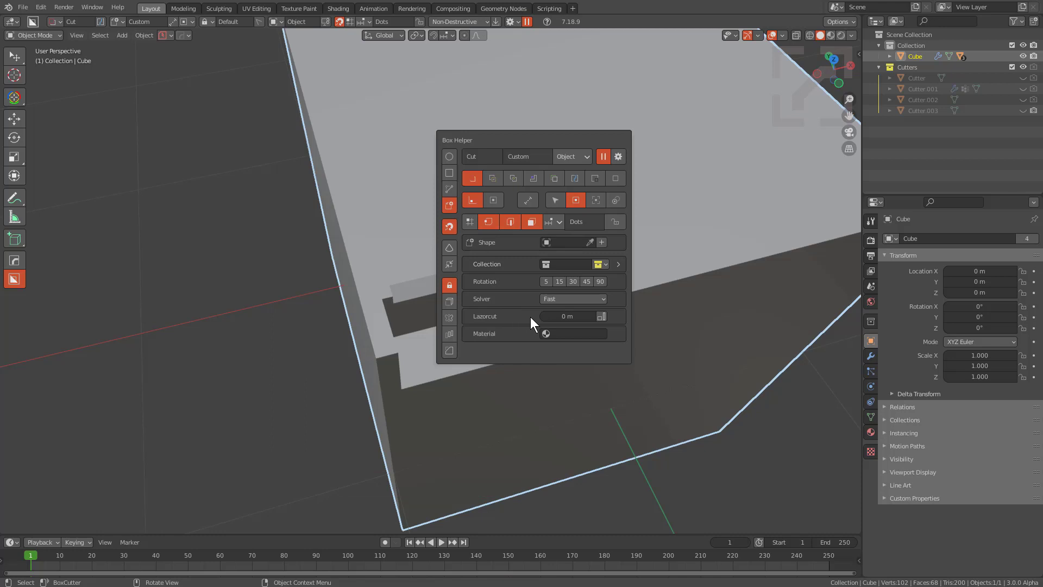
pyautogui.click(602, 316)
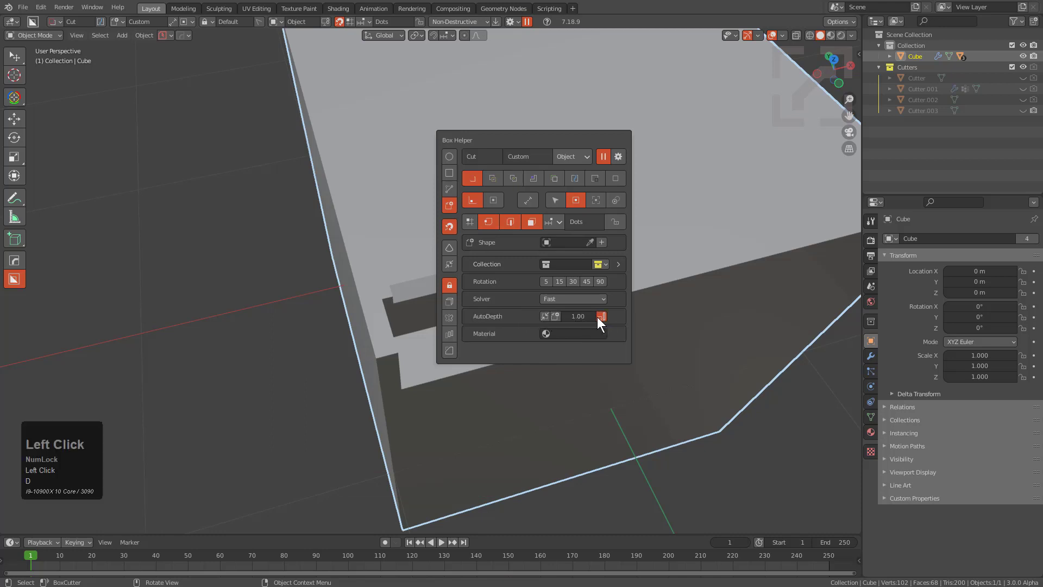
pyautogui.click(555, 317)
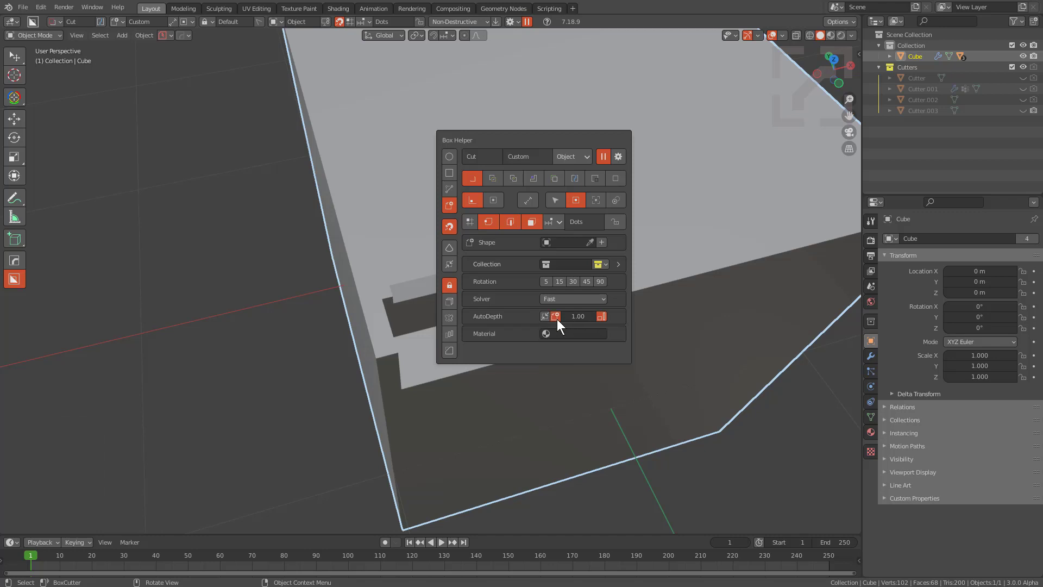
# Step: Cut two custom-shaped square recesses into the top face beside the slot, then view the whole cube
pyautogui.moveTo(340, 168)
pyautogui.mouseDown()
pyautogui.moveTo(514, 249)
pyautogui.moveTo(485, 231)
pyautogui.mouseUp()
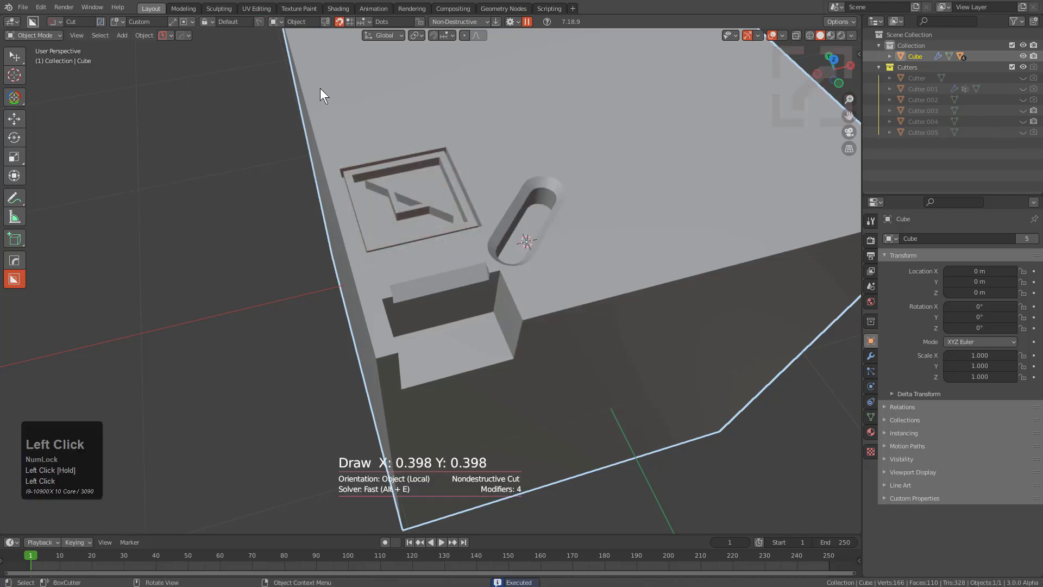
pyautogui.moveTo(321, 87); pyautogui.dragTo(432, 143)
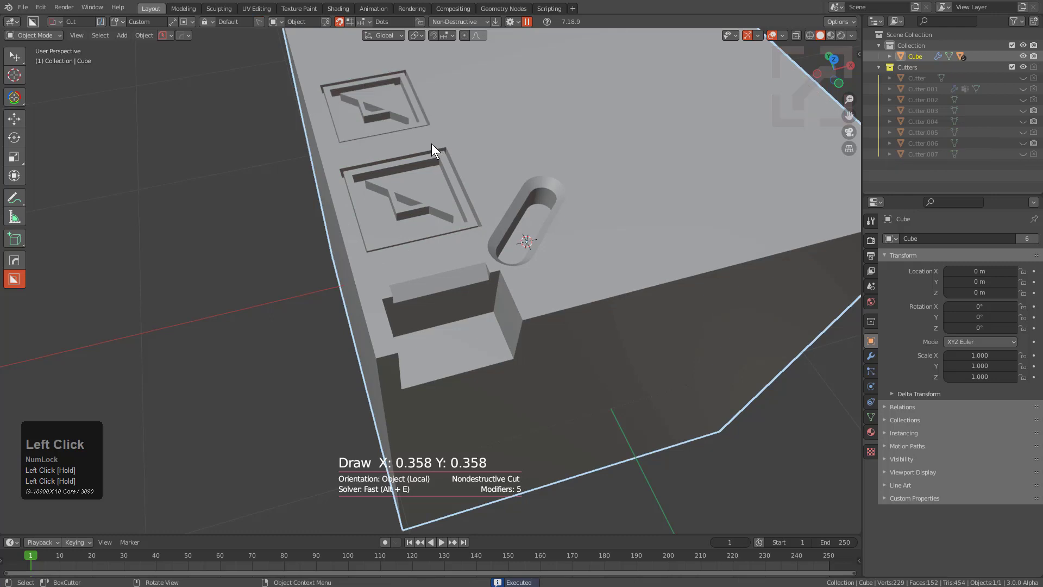
pyautogui.keyDown('shift'); pyautogui.scroll(-2, 457, 148); pyautogui.keyUp('shift')
pyautogui.moveTo(458, 147); pyautogui.dragTo(359, 157, button='middle')
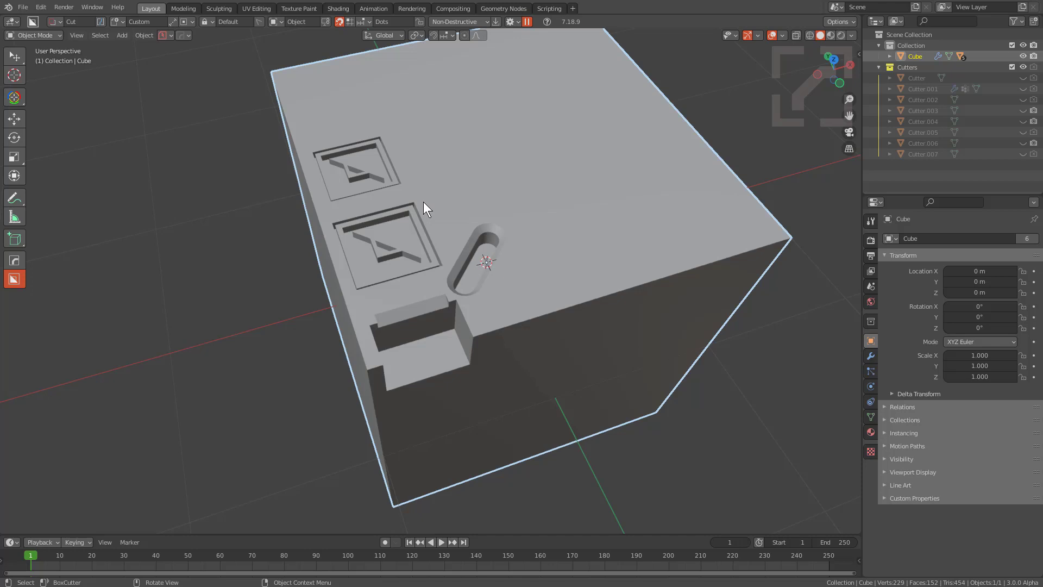
# Step: Start an Ngon line on the top face with stepped corners toward the right edge
pyautogui.keyDown('alt'); pyautogui.scroll(2, 431, 197); pyautogui.keyUp('alt')
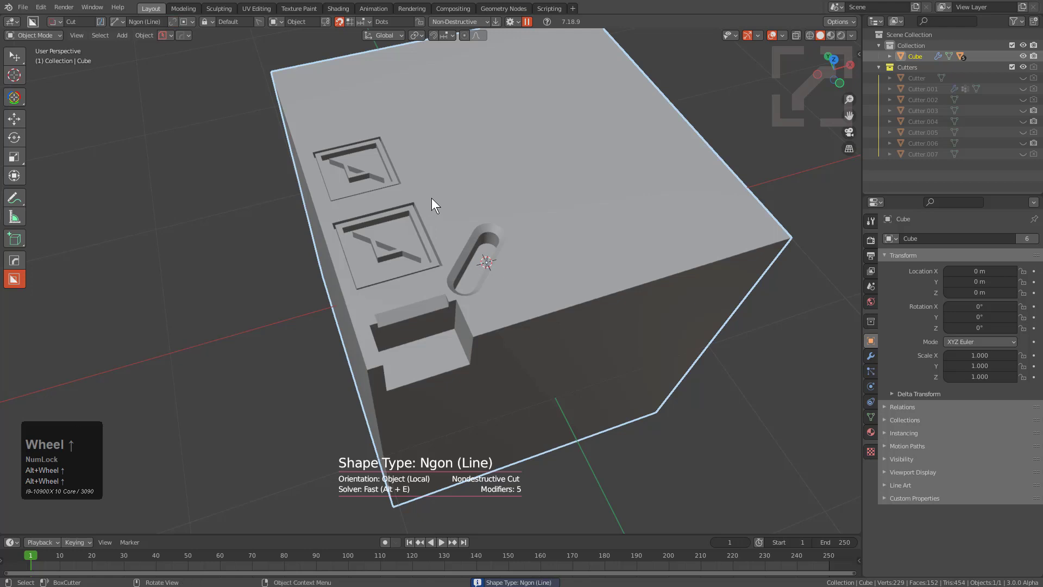
pyautogui.moveTo(490, 213); pyautogui.dragTo(449, 242, button='middle')
pyautogui.scroll(-1, 449, 242)
pyautogui.moveTo(458, 279); pyautogui.dragTo(546, 263)
pyautogui.click(546, 263)
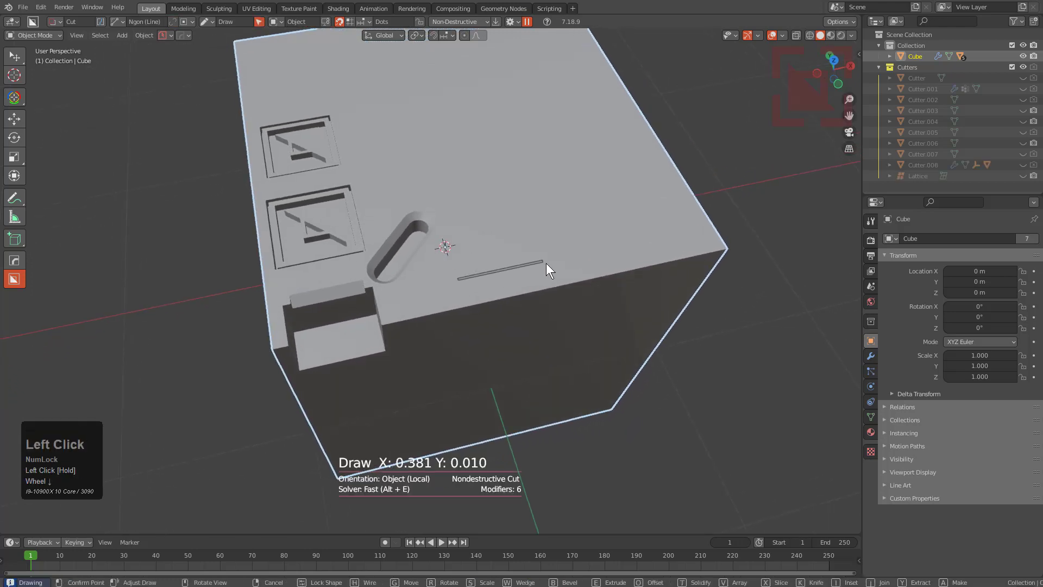
pyautogui.click(551, 233)
pyautogui.click(615, 220)
pyautogui.click(624, 228)
pyautogui.click(660, 211)
# Step: Replace the misplaced point and extend the stepped line past the back edge, locking the shape
pyautogui.press('BackSpace')
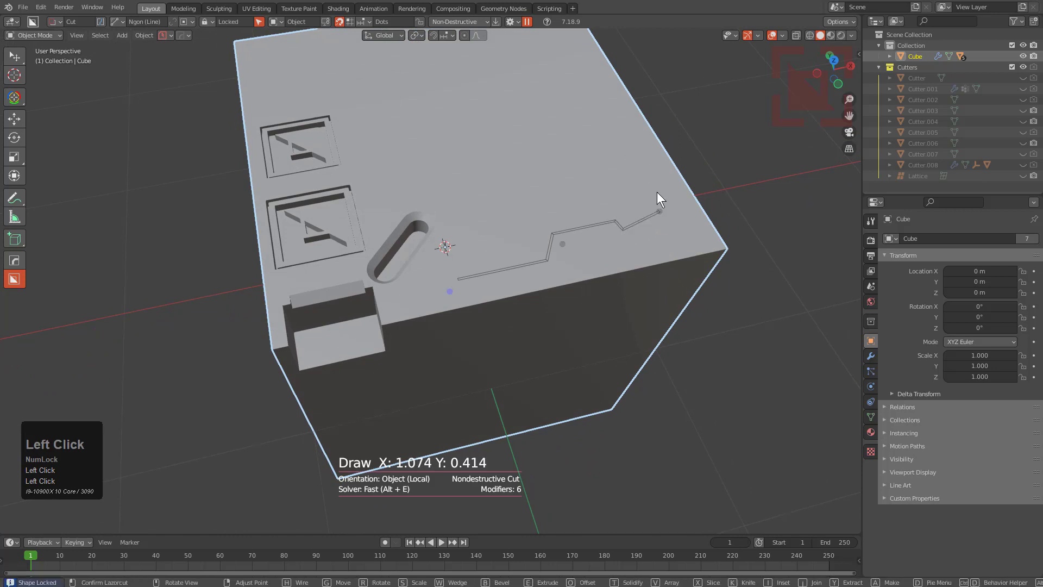
pyautogui.click(662, 221)
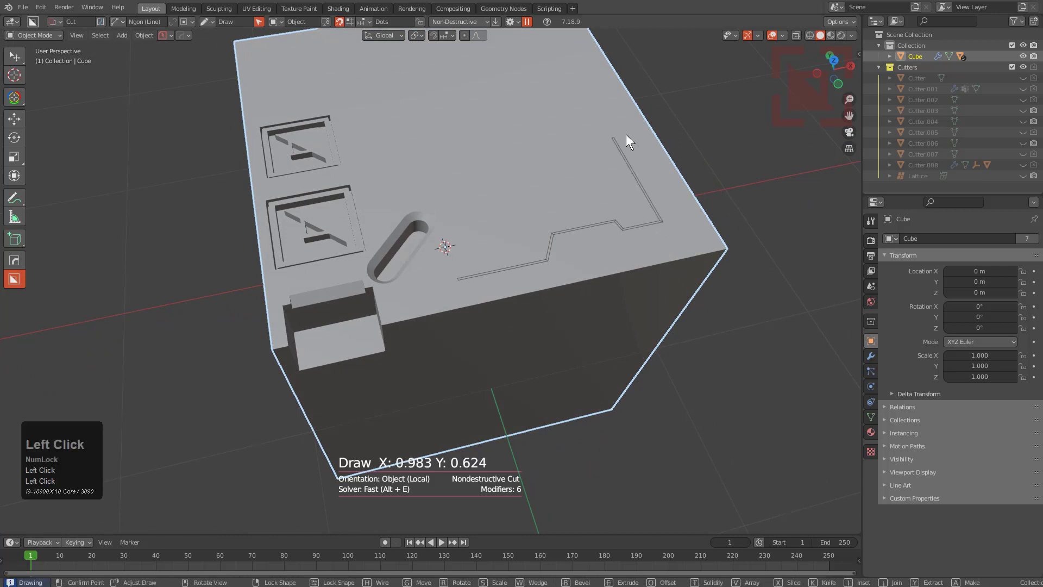
pyautogui.click(611, 136)
pyautogui.click(593, 132)
pyautogui.click(567, 85)
pyautogui.click(576, 73)
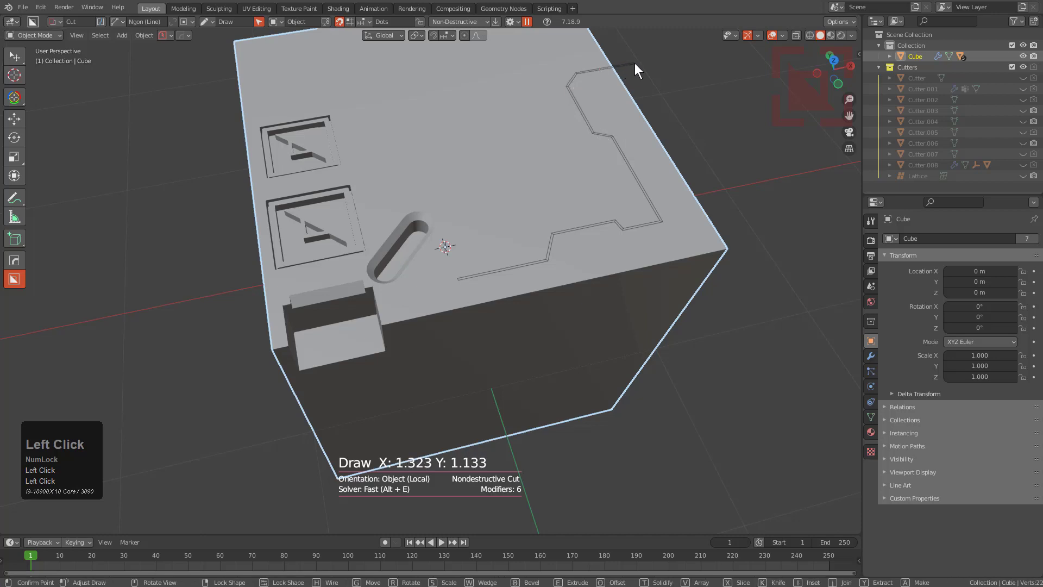
pyautogui.doubleClick(635, 63)
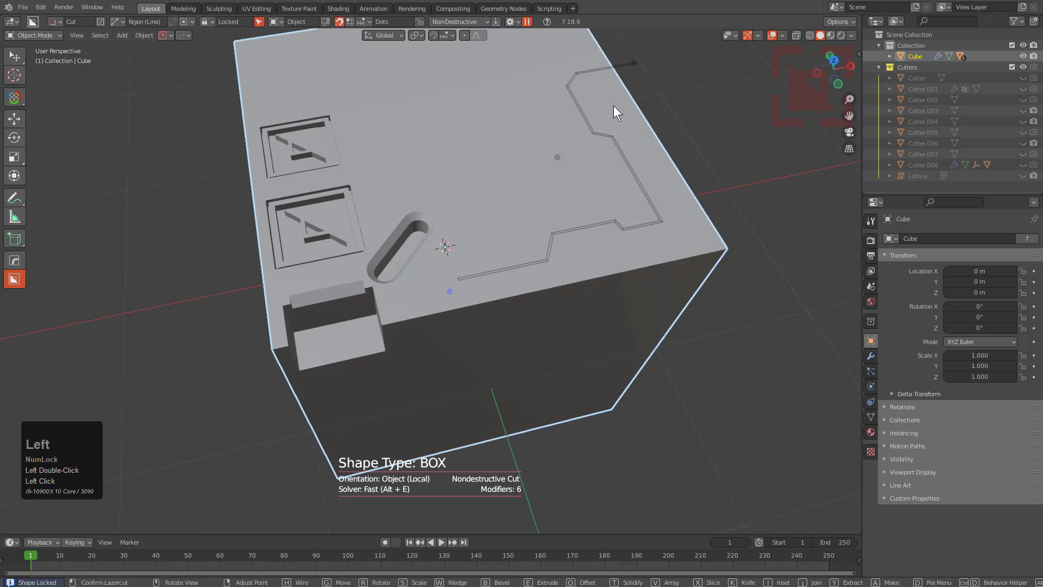
# Step: Flatten the line cutter, raise its groove depth in Box Helper and confirm the panel-line cut
pyautogui.press('e')
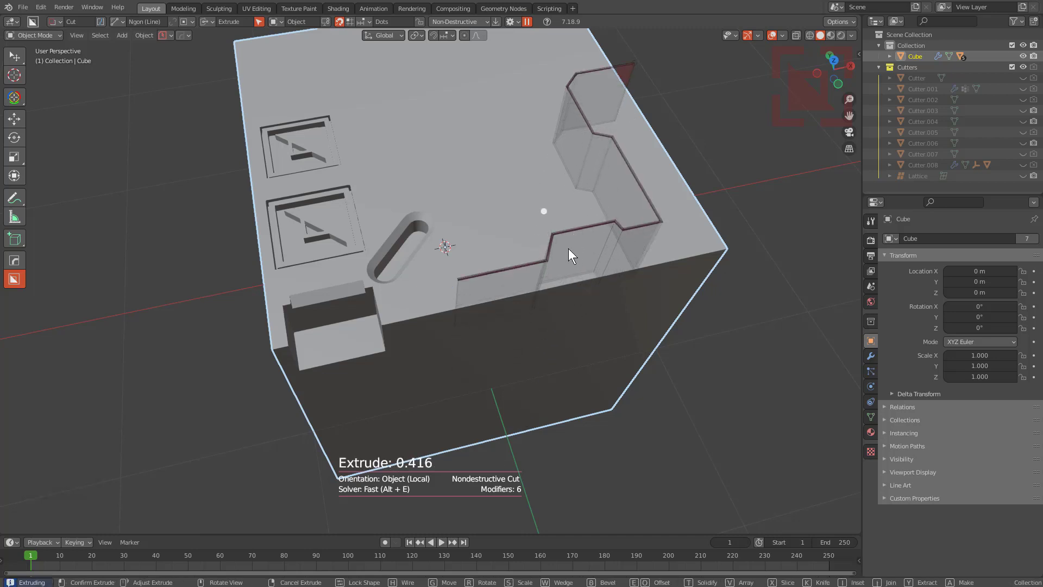
pyautogui.press('Tab')
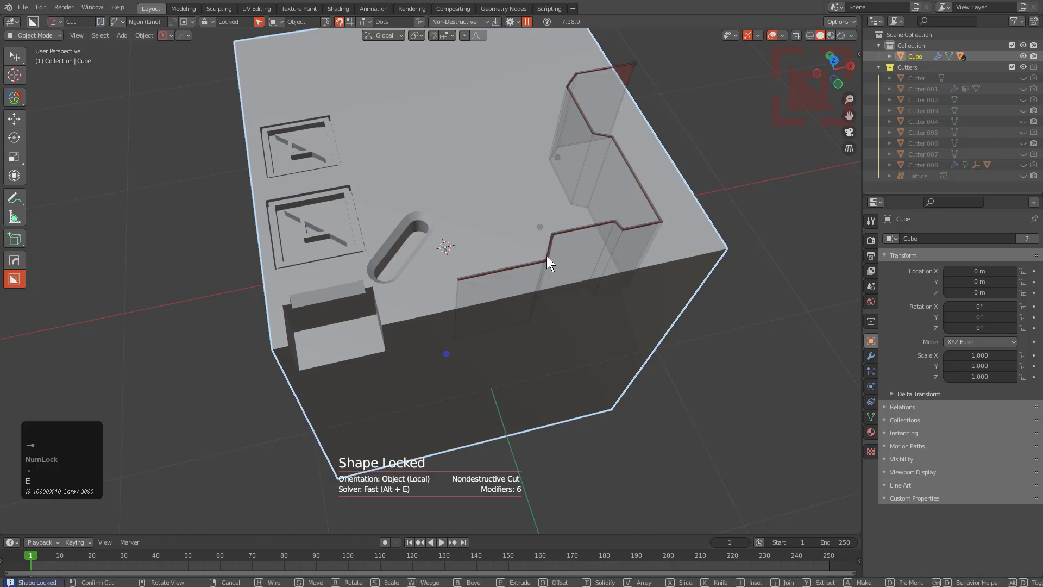
pyautogui.moveTo(539, 221); pyautogui.dragTo(572, 117)
pyautogui.press('d')
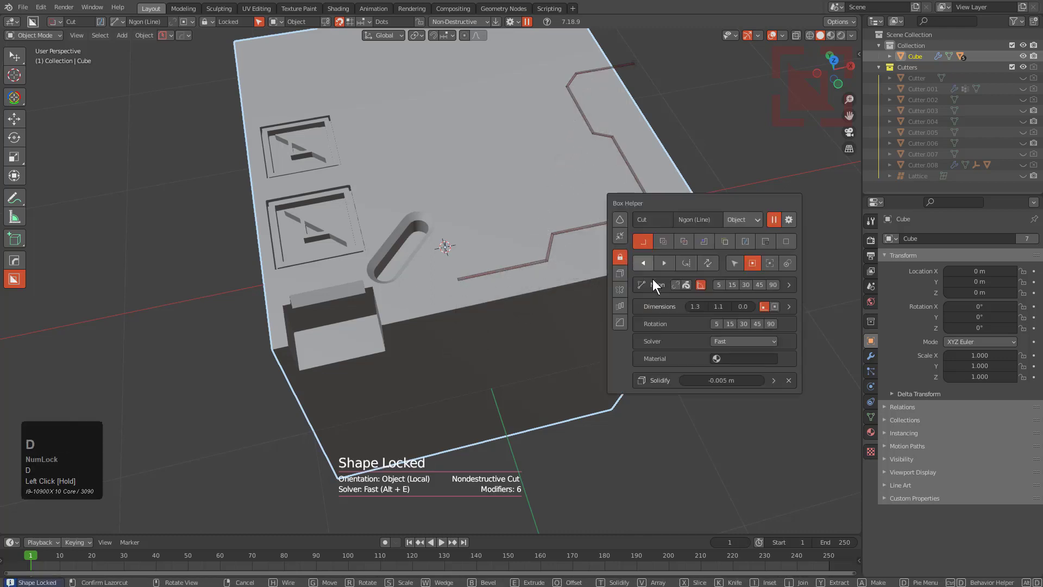
pyautogui.moveTo(736, 306); pyautogui.dragTo(758, 305)
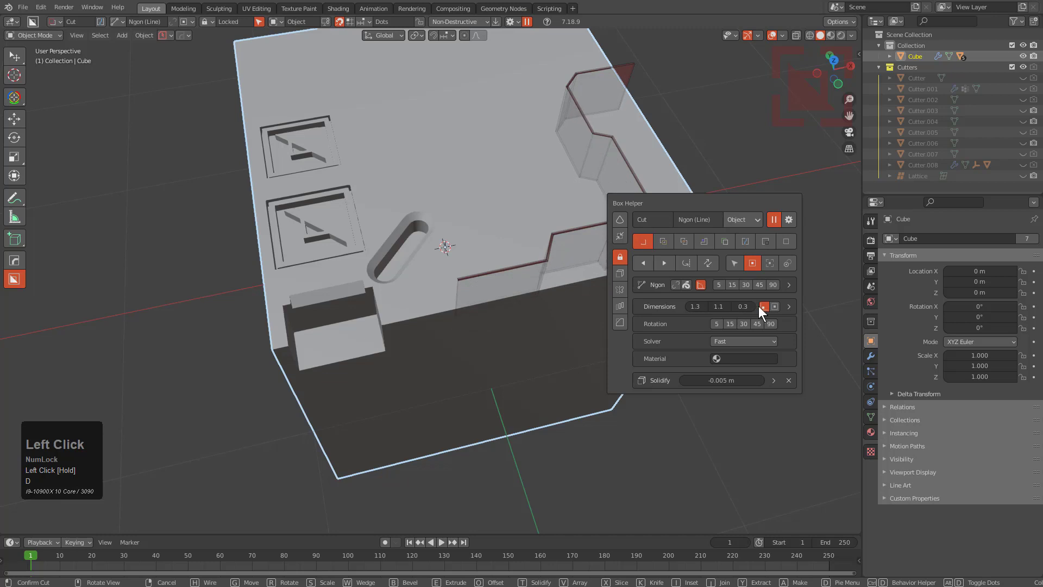
pyautogui.moveTo(620, 199); pyautogui.dragTo(628, 207)
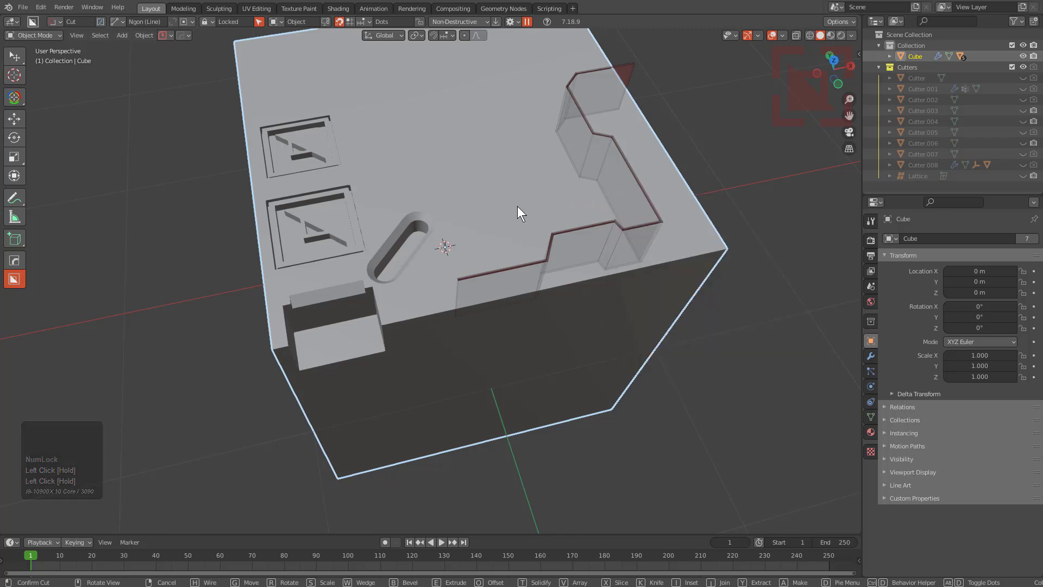
pyautogui.click(565, 239)
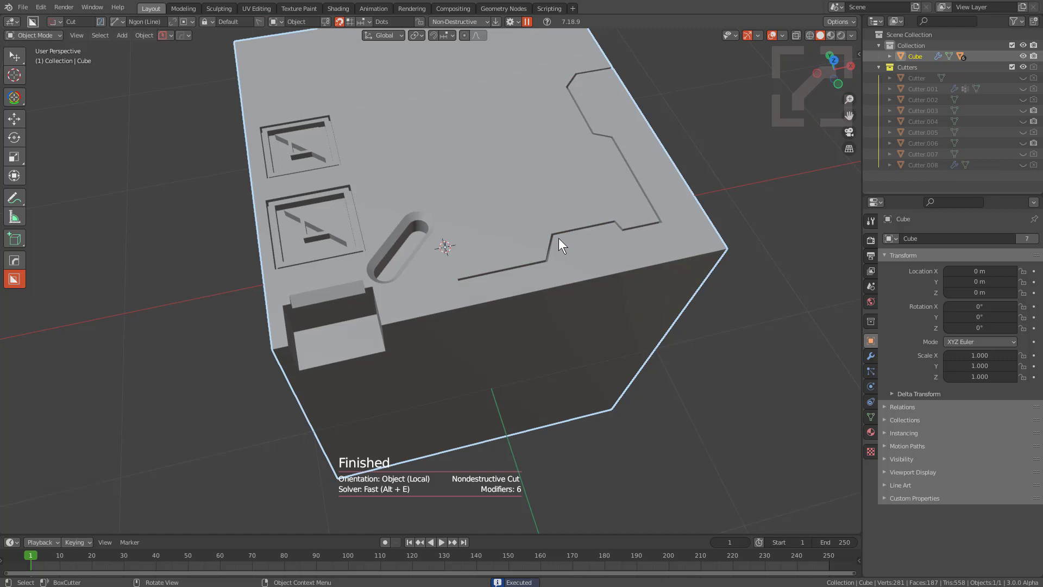
# Step: Switch to the Lasso shape and an orthographic view facing the cube's right side
pyautogui.press('Num_Lock')
pyautogui.scroll(1, 558, 238)
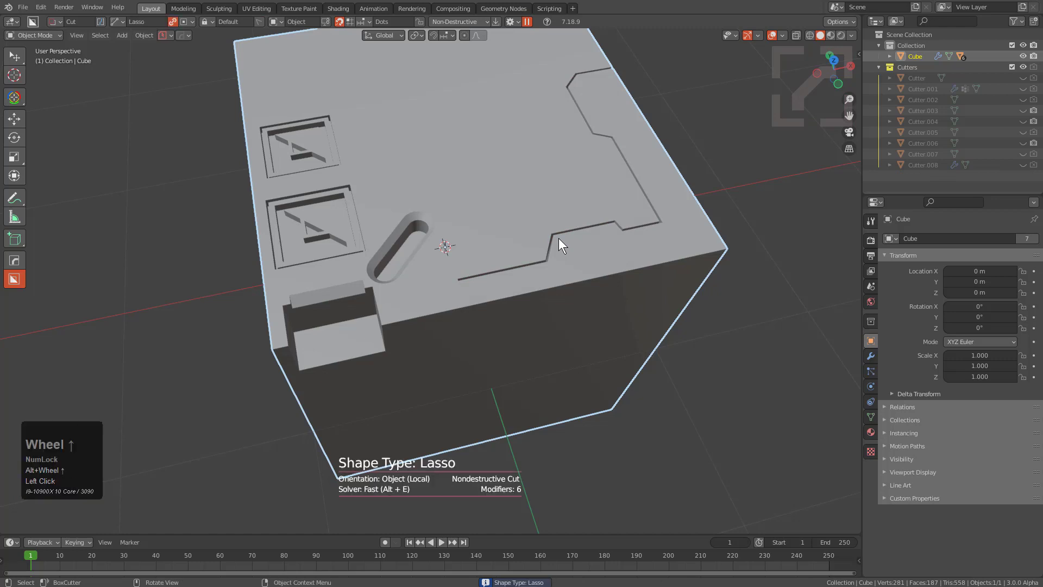
pyautogui.moveTo(526, 268); pyautogui.dragTo(488, 279, button='middle')
pyautogui.press('KP_5')
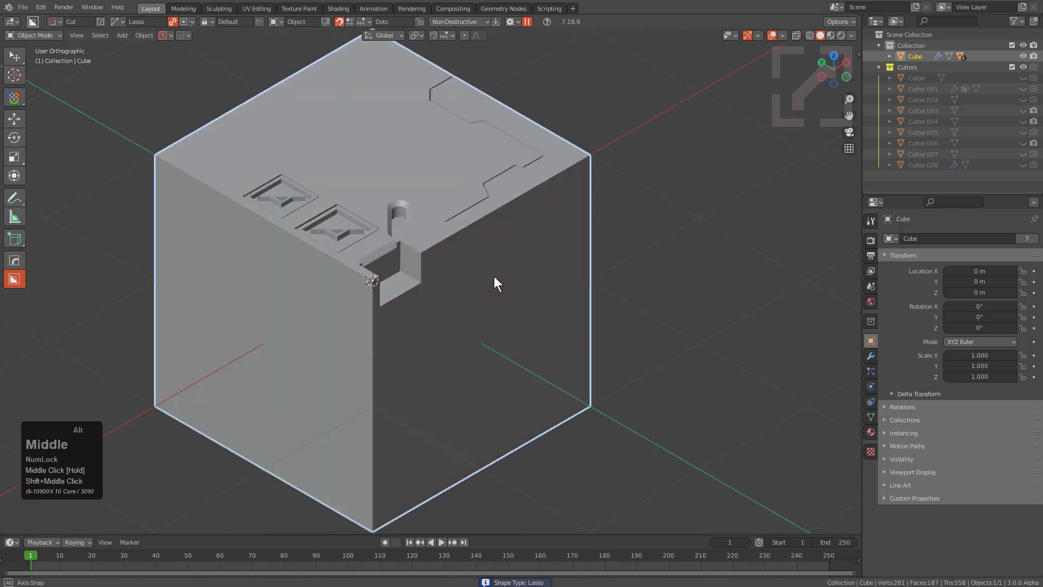
pyautogui.keyDown('alt'); pyautogui.moveTo(494, 277); pyautogui.dragTo(494, 280, button='middle'); pyautogui.keyUp('alt')
# Step: Draw a wavy freehand outline over the right side, extrude it through the cube and confirm
pyautogui.click(519, 273)
pyautogui.moveTo(639, 124)
pyautogui.mouseDown()
pyautogui.moveTo(532, 161)
pyautogui.moveTo(558, 182)
pyautogui.moveTo(579, 224)
pyautogui.moveTo(550, 269)
pyautogui.moveTo(534, 352)
pyautogui.moveTo(608, 427)
pyautogui.moveTo(717, 454)
pyautogui.moveTo(732, 318)
pyautogui.moveTo(674, 260)
pyautogui.mouseUp()
pyautogui.moveTo(341, 239); pyautogui.dragTo(466, 343, button='middle')
pyautogui.click(468, 372)
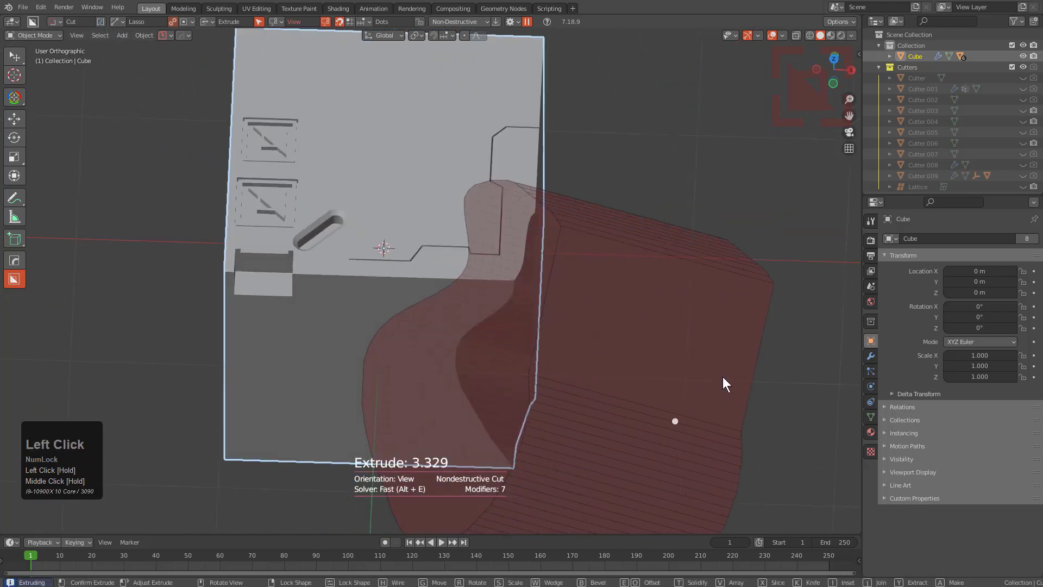
pyautogui.click(570, 319)
pyautogui.scroll(2, 497, 302)
pyautogui.moveTo(498, 309); pyautogui.dragTo(486, 278, button='middle')
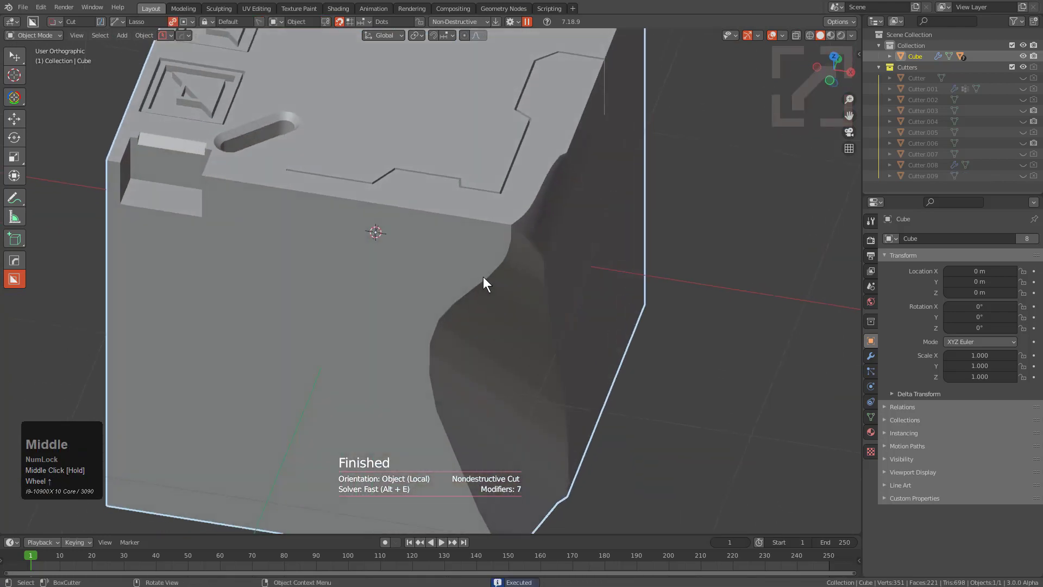
pyautogui.moveTo(448, 370); pyautogui.dragTo(525, 298, button='middle')
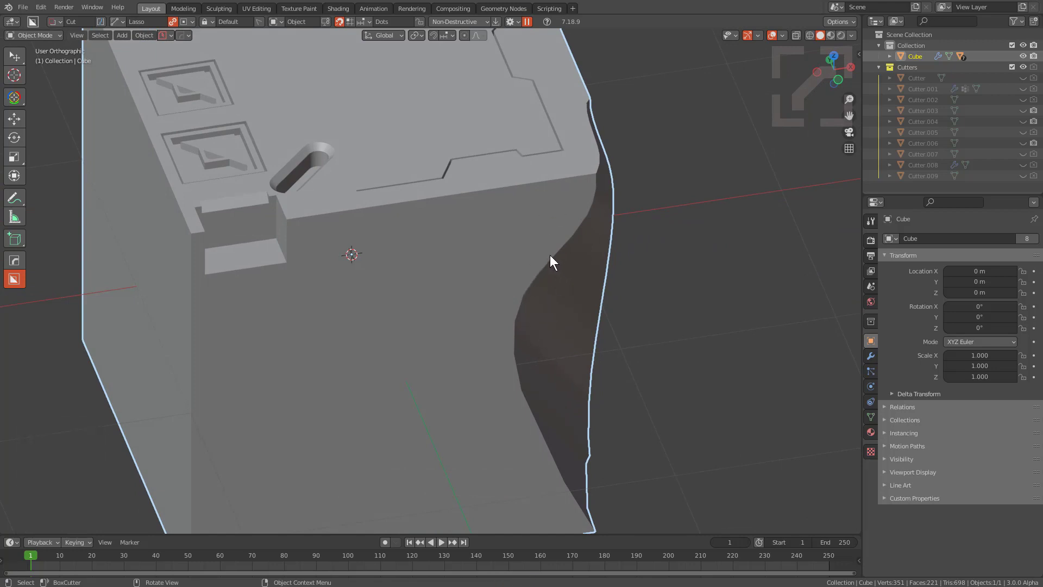
pyautogui.moveTo(565, 234); pyautogui.dragTo(572, 260, button='middle')
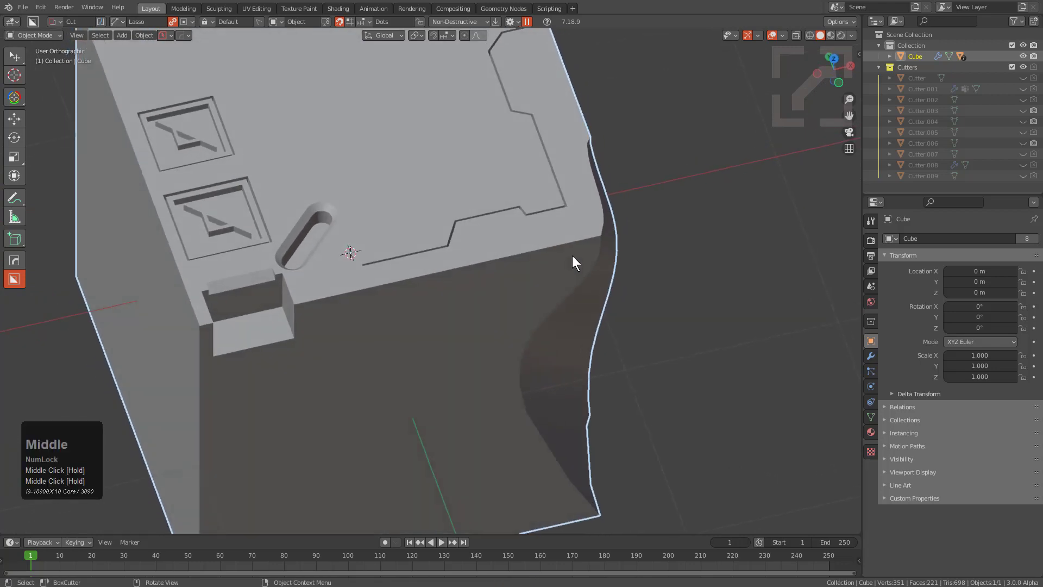
pyautogui.keyDown('alt'); pyautogui.scroll(1, 571, 256); pyautogui.keyUp('alt')
# Step: Set the star cutter to 6 points, then draw a trial star and cancel it
pyautogui.scroll(-3, 500, 235)
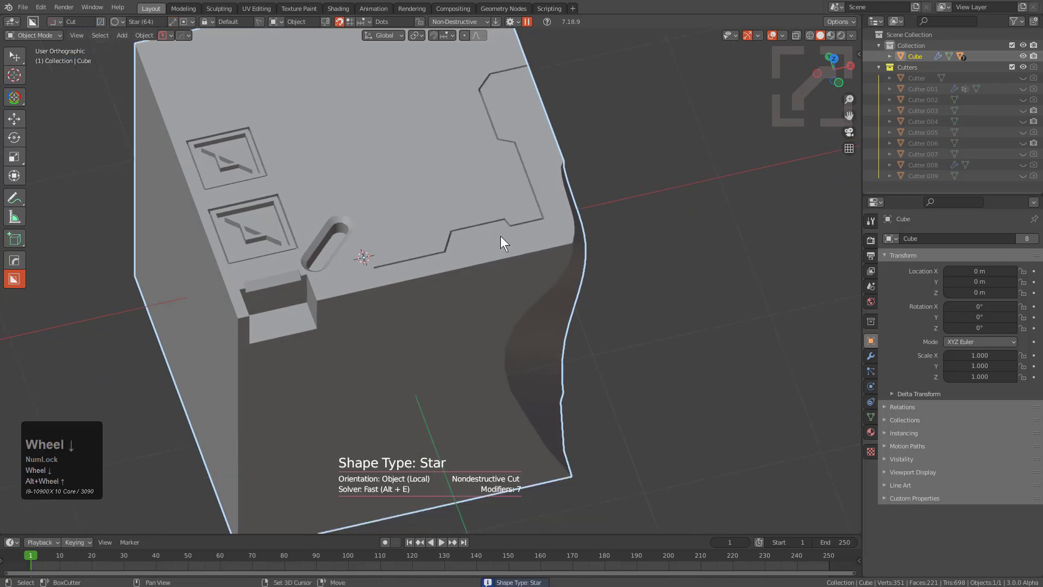
pyautogui.moveTo(555, 263); pyautogui.dragTo(545, 272, button='middle')
pyautogui.scroll(2, 563, 236)
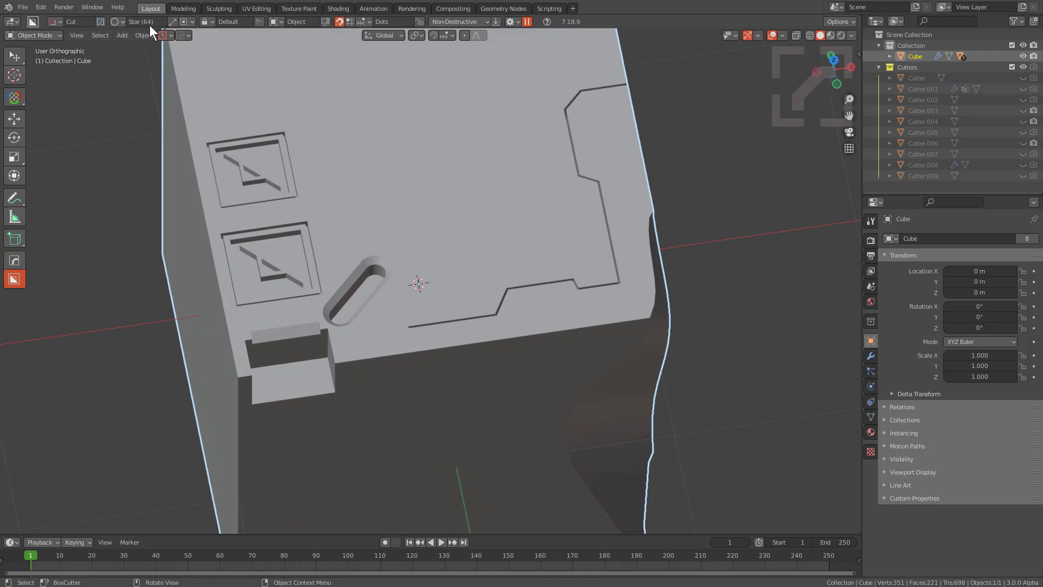
pyautogui.press('d')
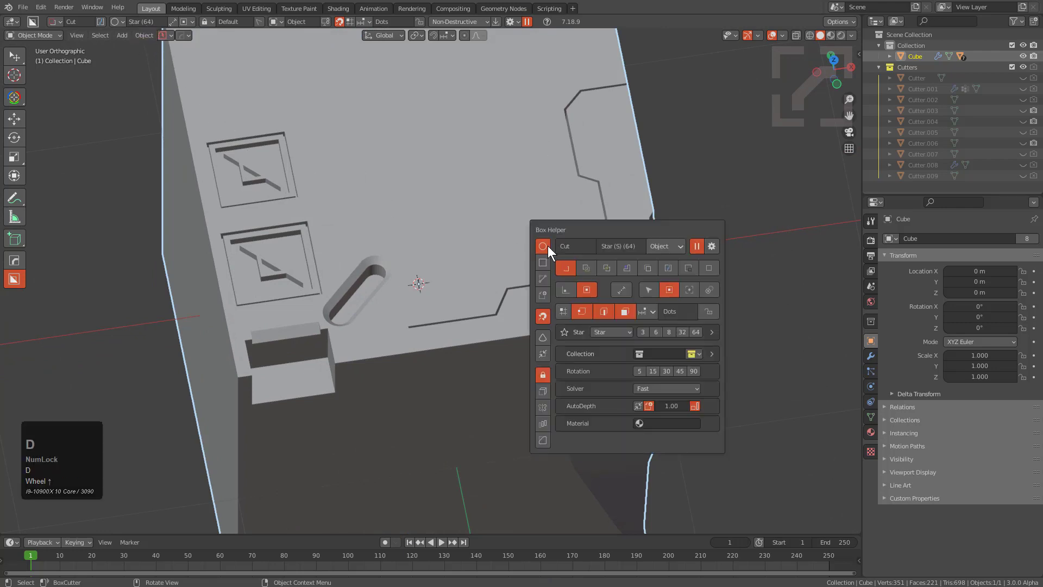
pyautogui.click(659, 332)
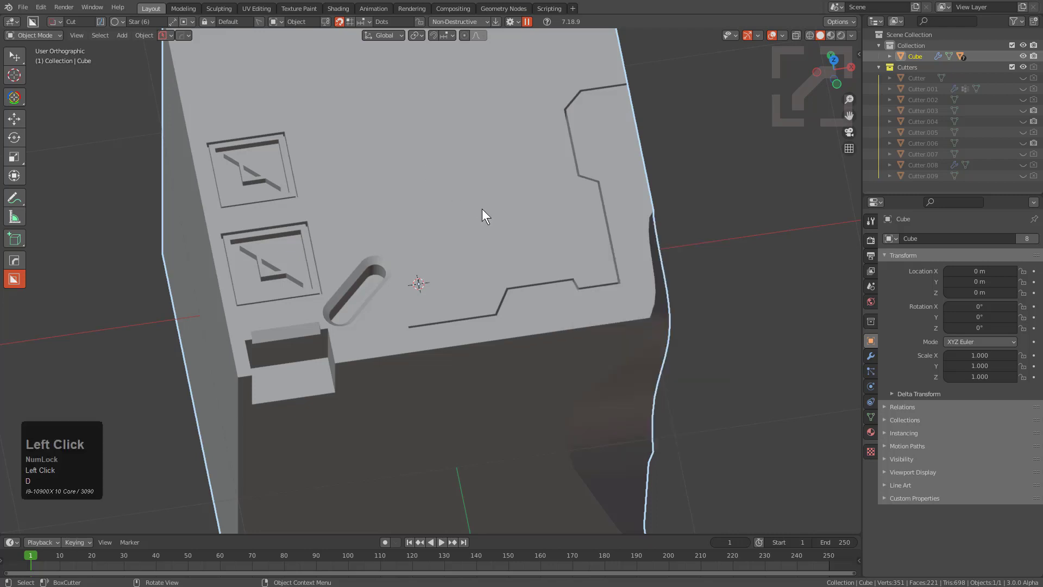
pyautogui.moveTo(489, 187); pyautogui.dragTo(563, 213)
pyautogui.rightClick(563, 213)
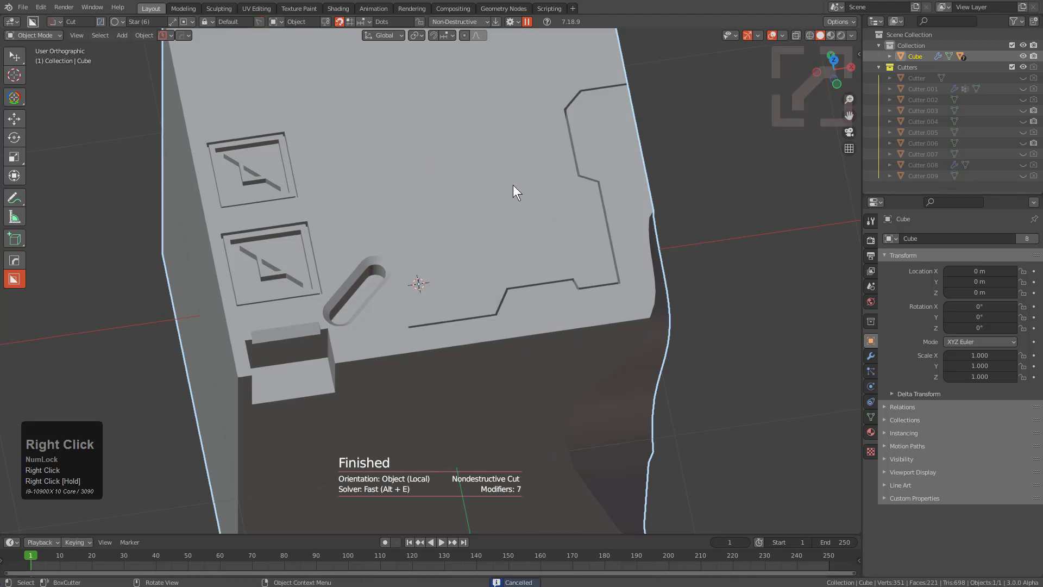
# Step: Toggle Auto Depth, draw a six-pointed star on the top face, sink it to 0.328 and lock it
pyautogui.press('d')
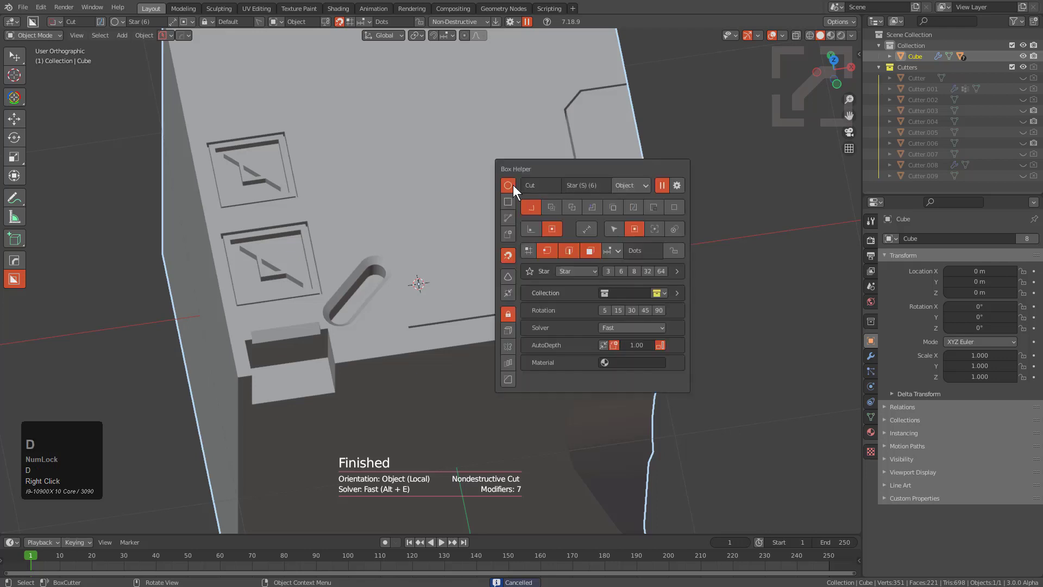
pyautogui.click(661, 344)
pyautogui.moveTo(461, 175); pyautogui.dragTo(572, 239)
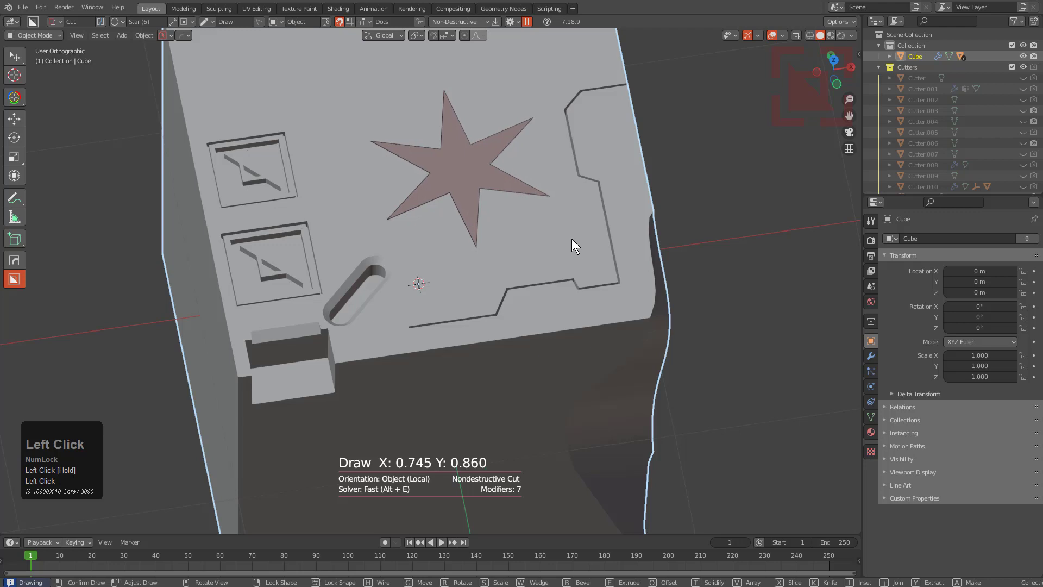
pyautogui.moveTo(572, 239); pyautogui.dragTo(572, 239)
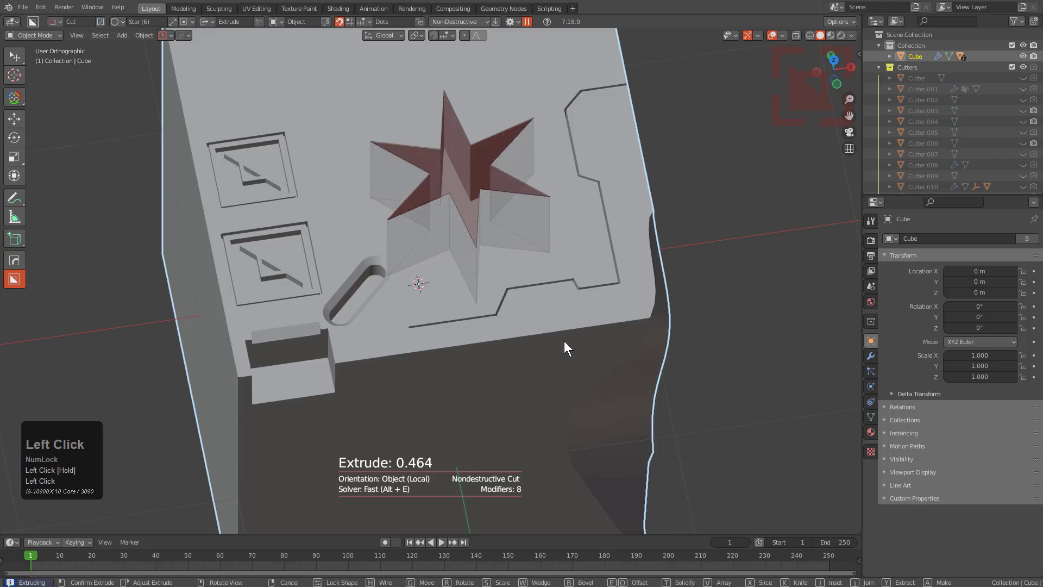
pyautogui.press('Tab')
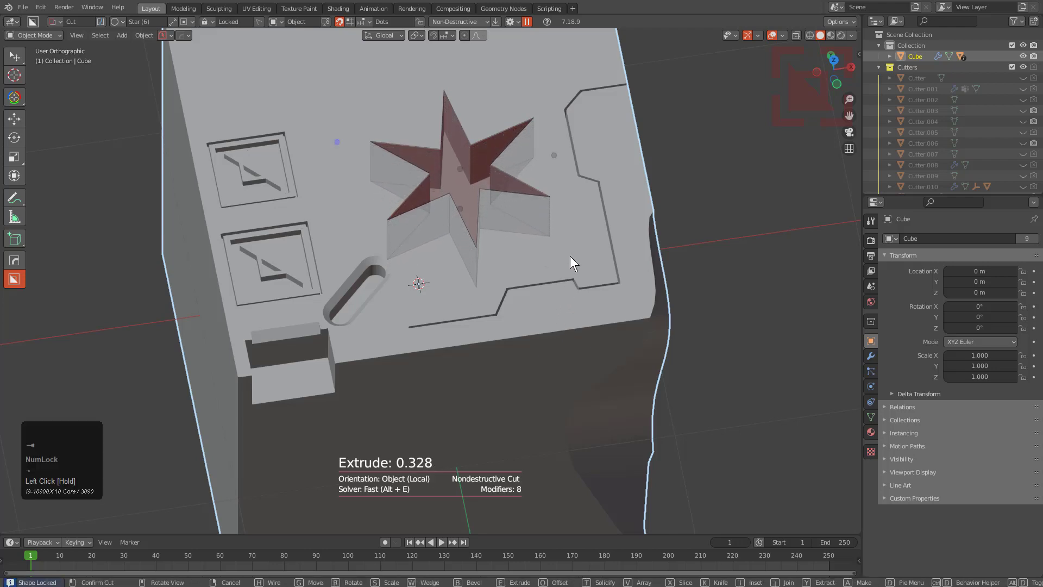
# Step: Enable taper on the star cutter, trying the 0.5 and 0.1 presets, and settle at 0.21
pyautogui.press('d')
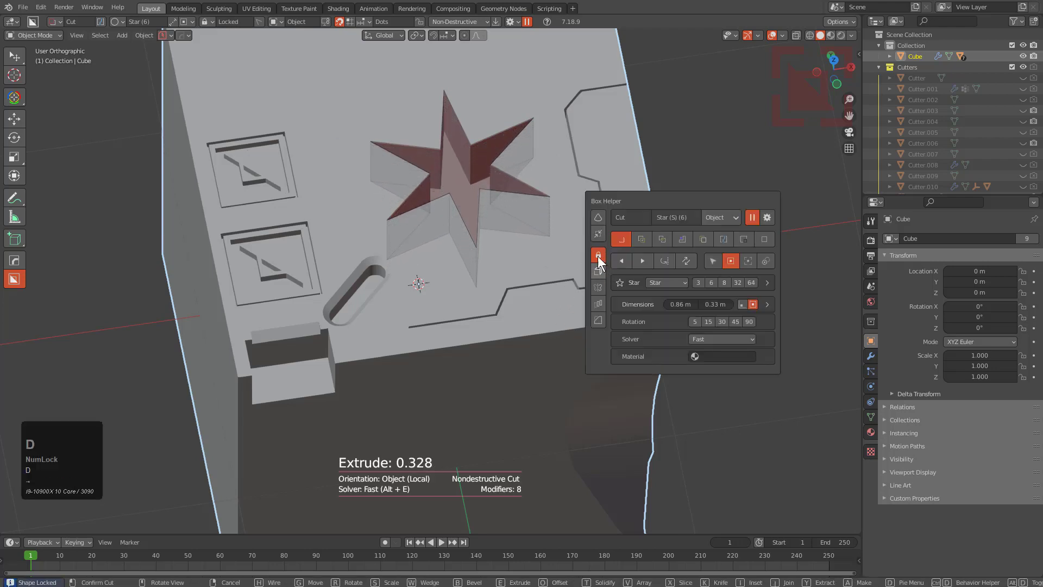
pyautogui.click(599, 234)
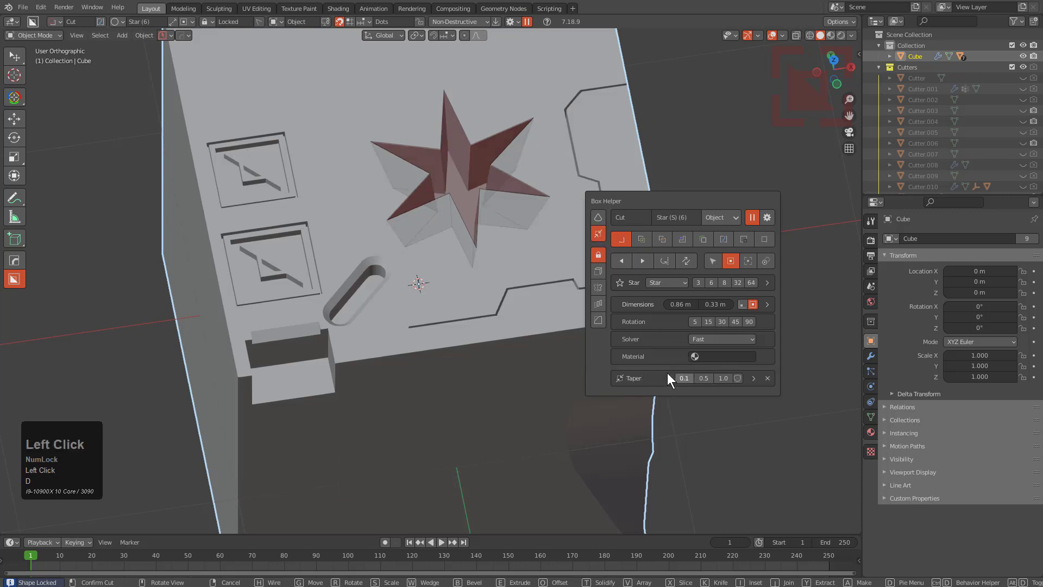
pyautogui.click(702, 379)
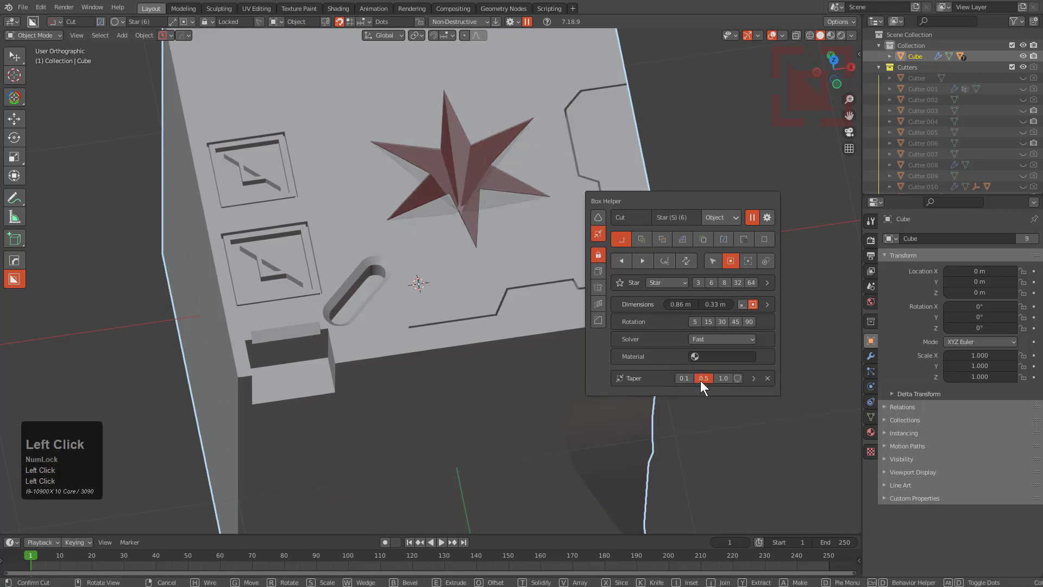
pyautogui.click(687, 378)
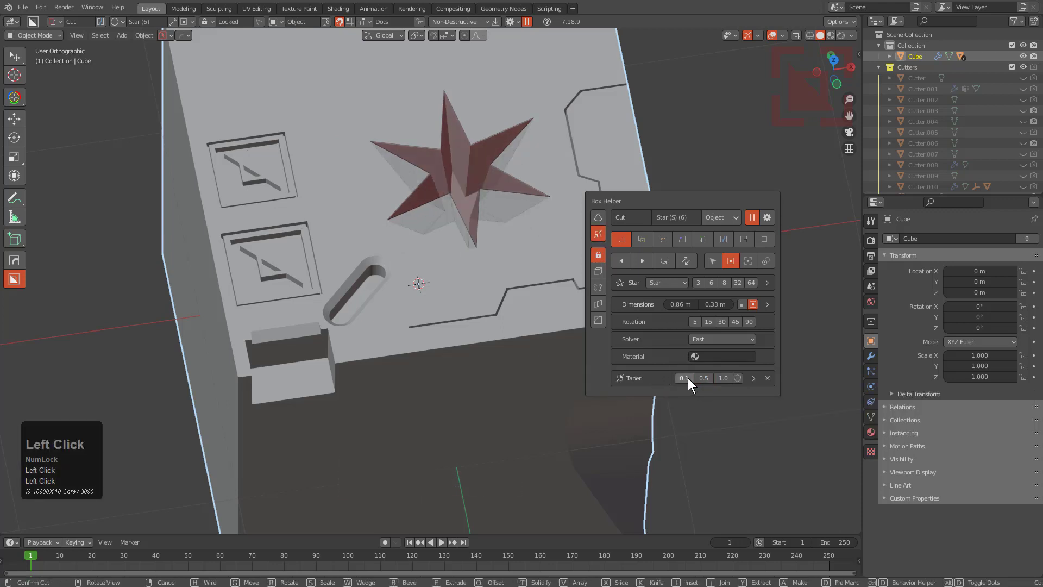
pyautogui.click(747, 378)
pyautogui.click(724, 378)
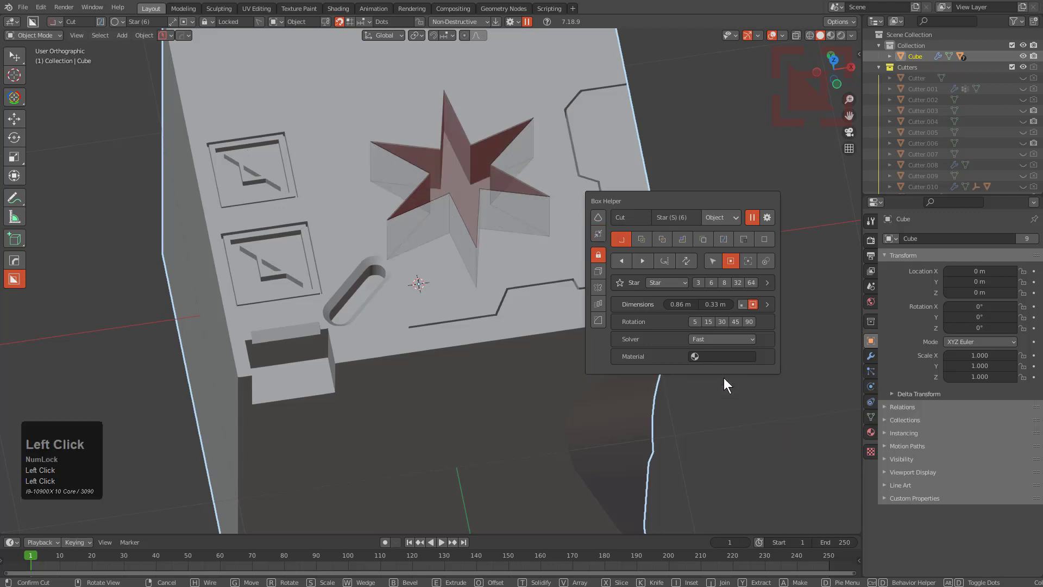
pyautogui.click(599, 236)
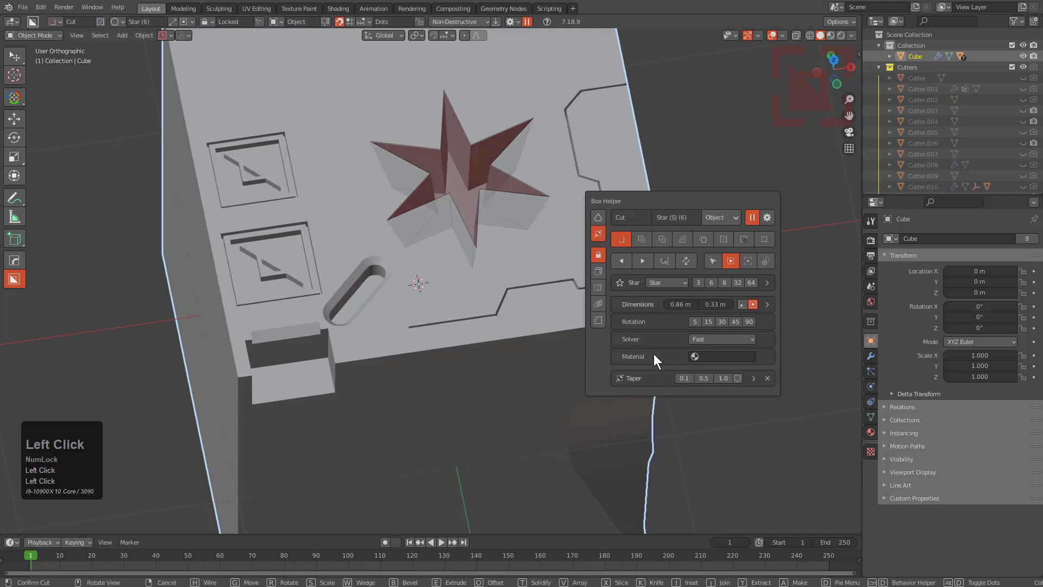
pyautogui.click(753, 378)
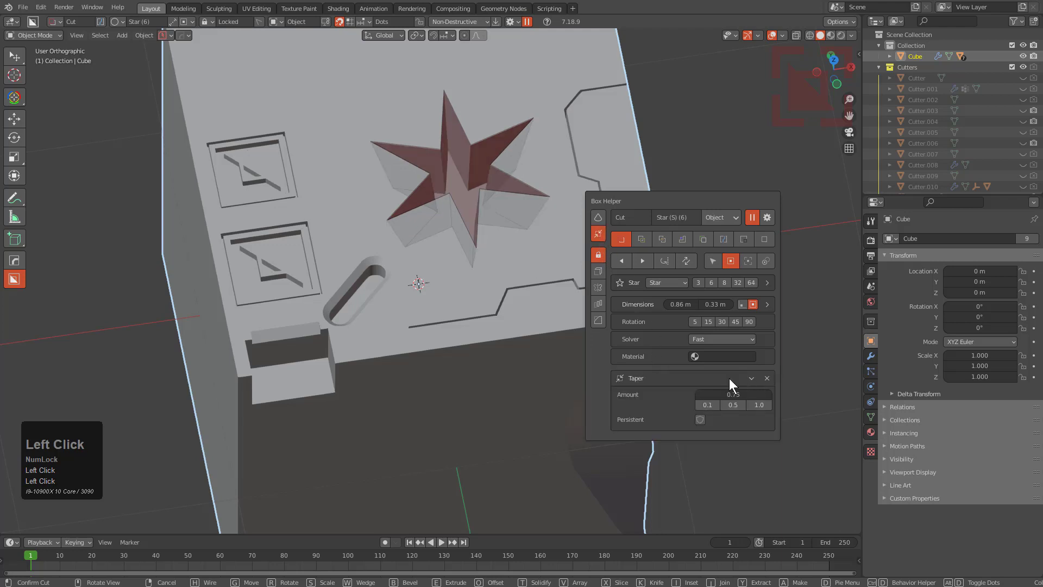
pyautogui.moveTo(729, 393)
pyautogui.mouseDown()
pyautogui.moveTo(739, 393)
pyautogui.moveTo(723, 394)
pyautogui.mouseUp()
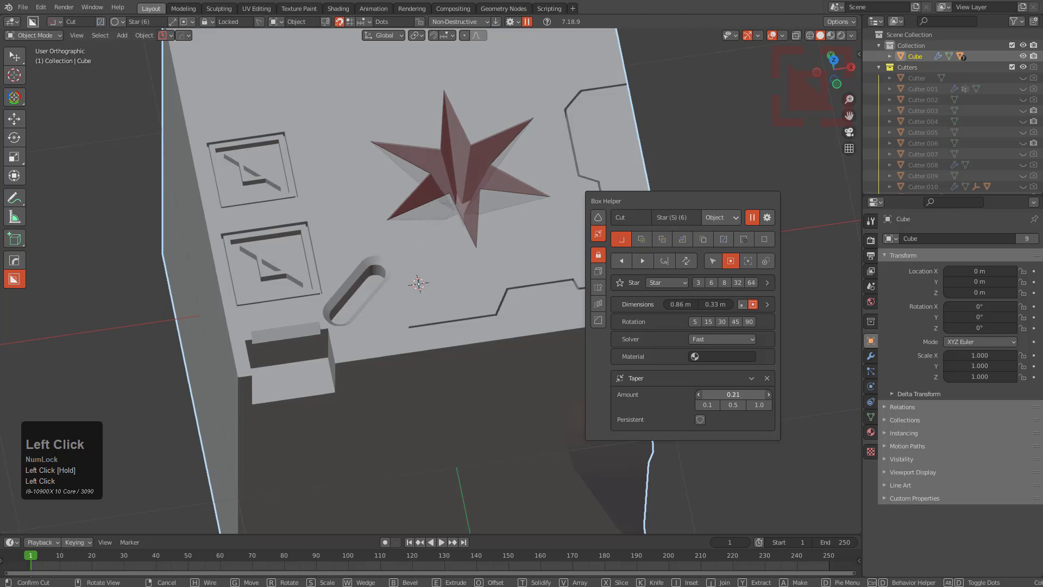
pyautogui.click(752, 378)
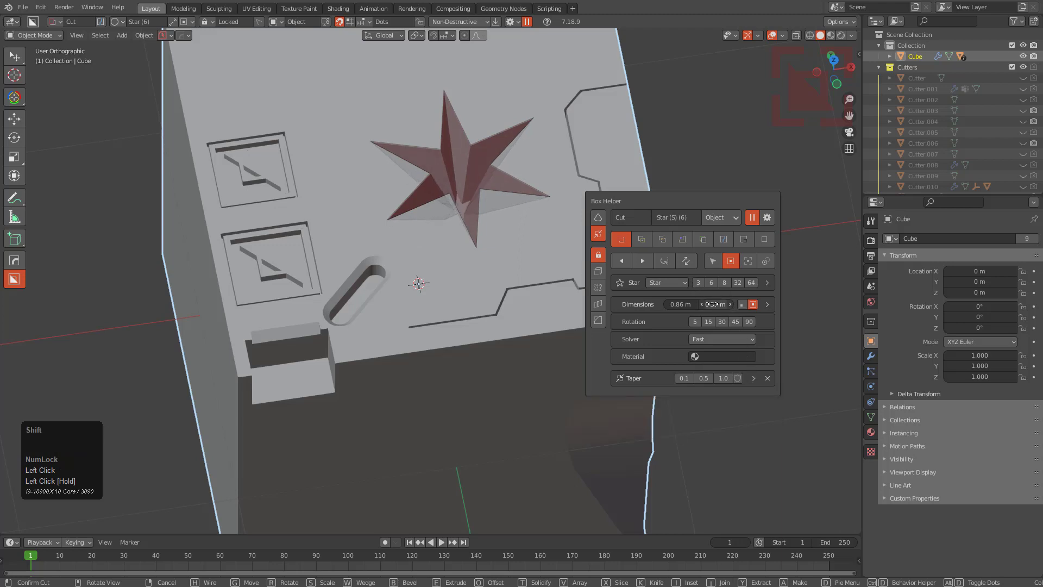
# Step: Reduce the star cut's depth to 0.13 m, shrink its diameter slightly, and confirm the recess
pyautogui.keyDown('shift'); pyautogui.moveTo(716, 304); pyautogui.dragTo(646, 304); pyautogui.keyUp('shift')
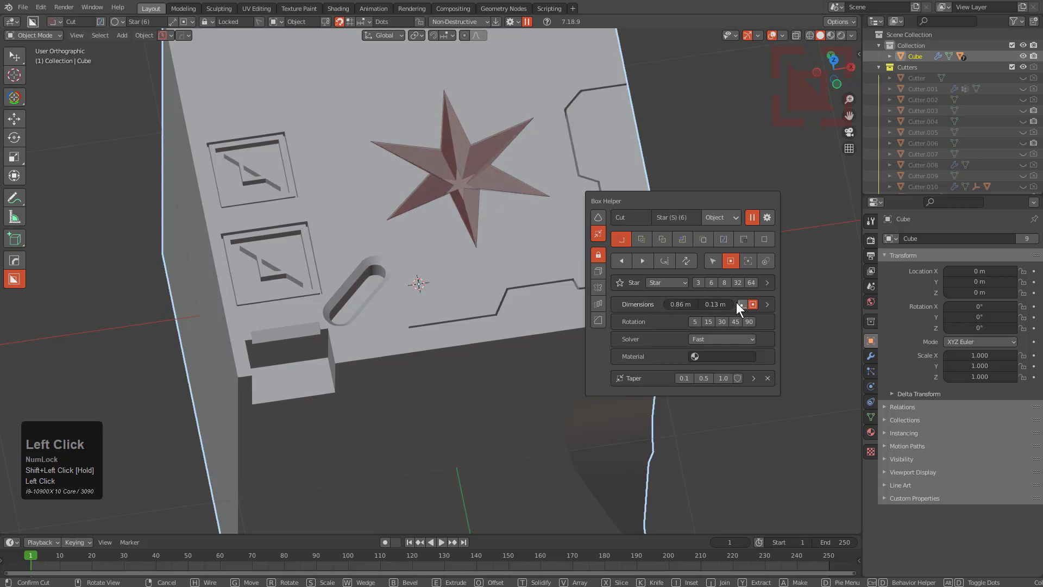
pyautogui.click(767, 304)
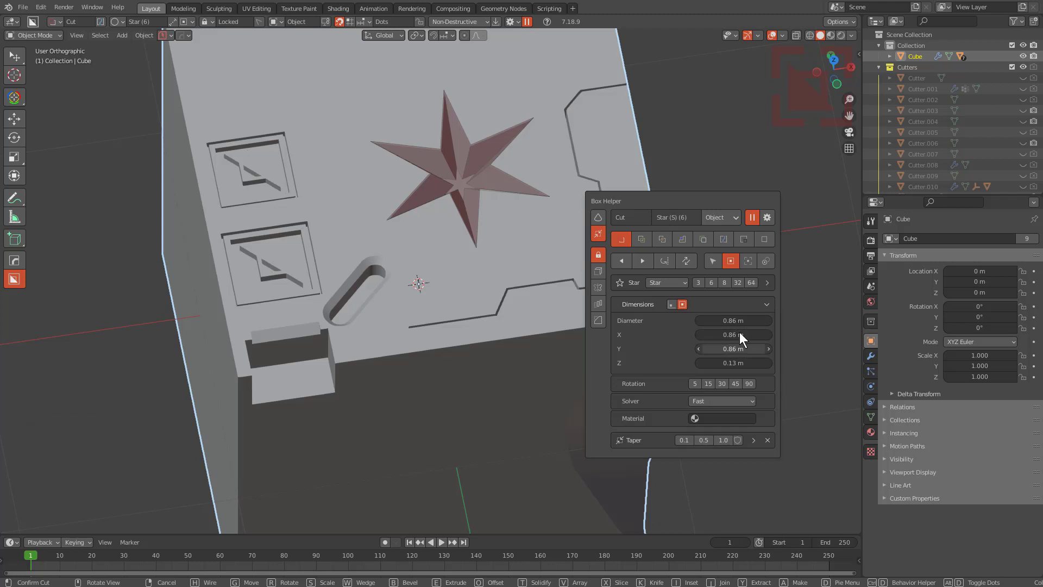
pyautogui.click(766, 304)
pyautogui.moveTo(685, 305); pyautogui.dragTo(717, 305)
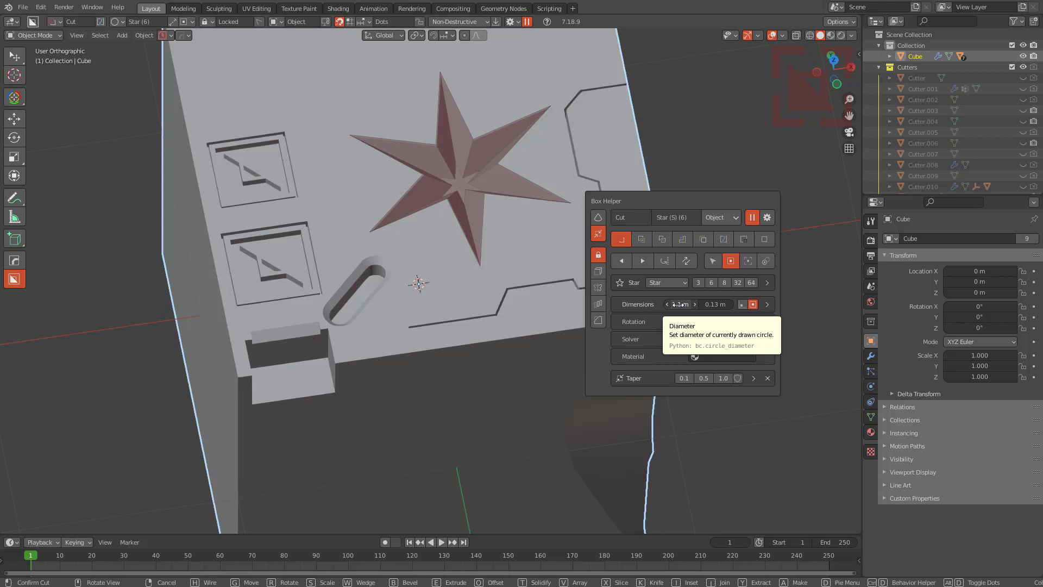
pyautogui.click(489, 200)
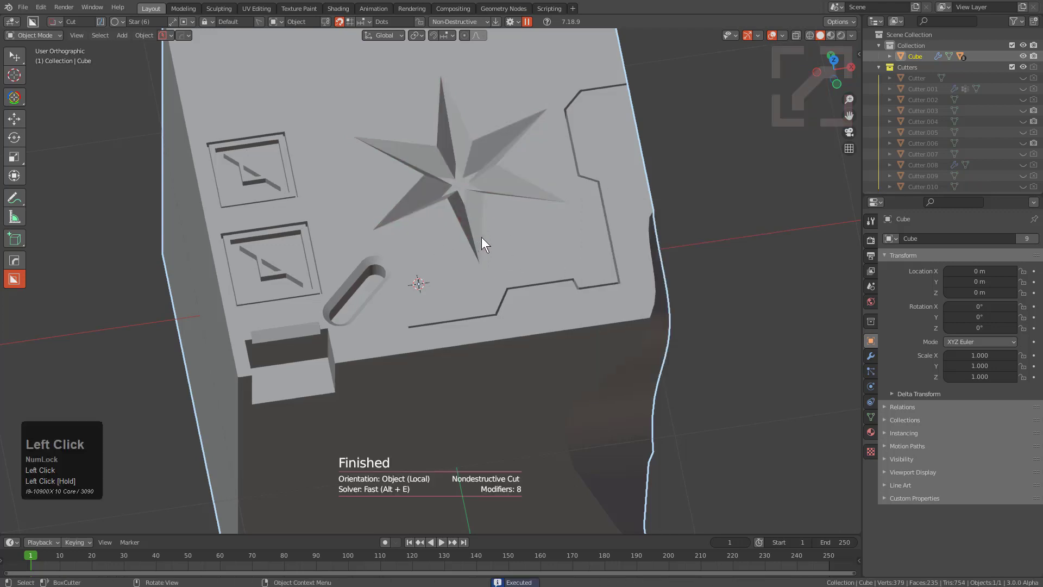
# Step: Switch the cutter shape to Circle and try the modifier-based circle type
pyautogui.keyDown('alt'); pyautogui.scroll(-1, 520, 245); pyautogui.keyUp('alt')
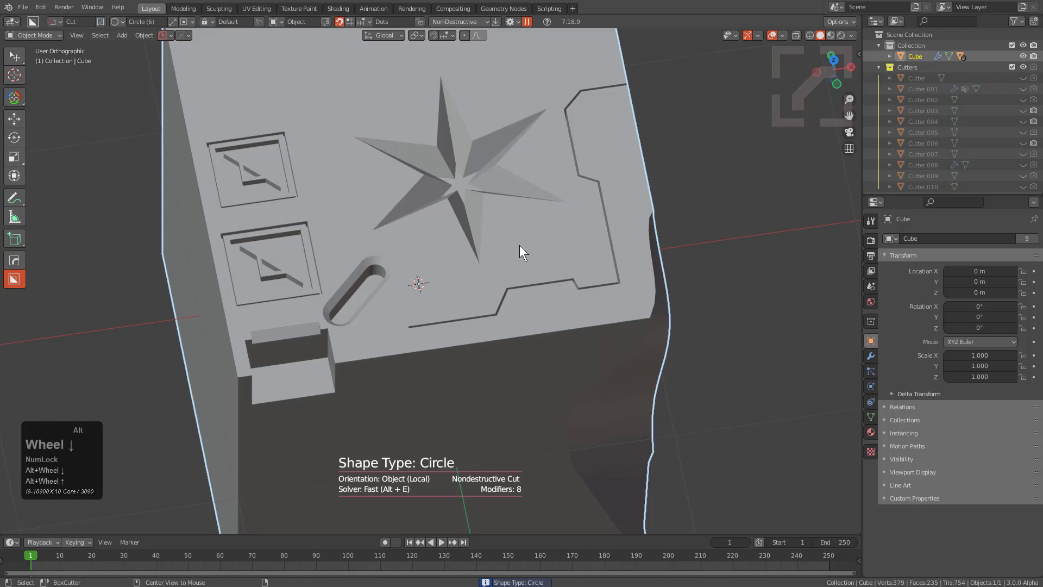
pyautogui.scroll(-1, 521, 242)
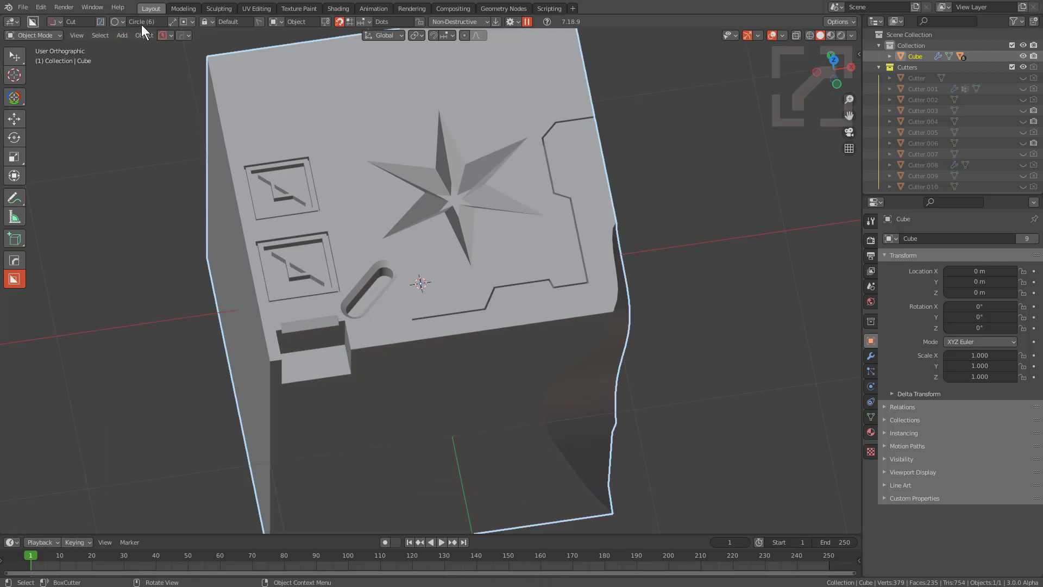
pyautogui.press('d')
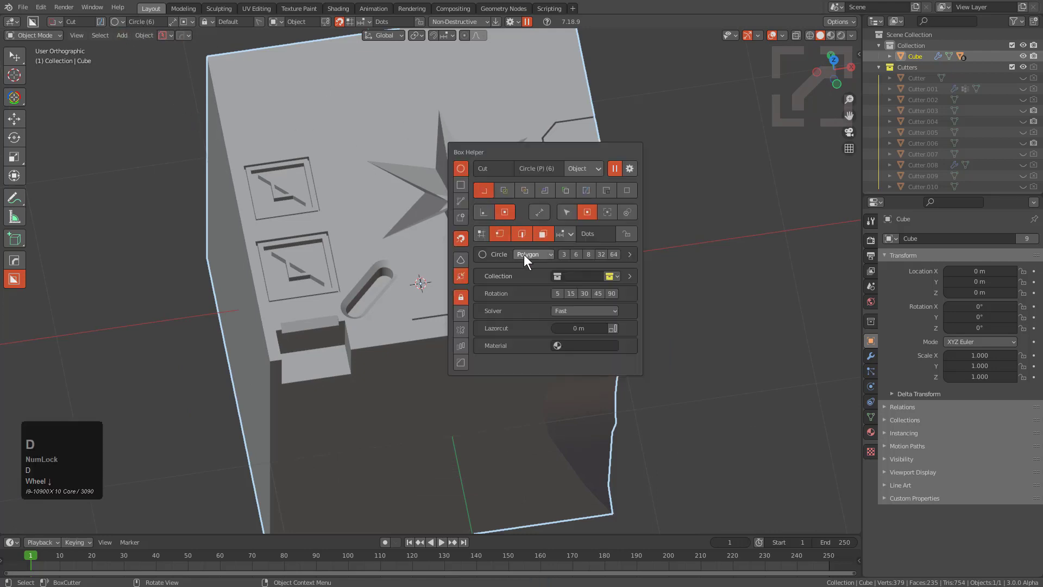
pyautogui.click(524, 255)
pyautogui.click(535, 277)
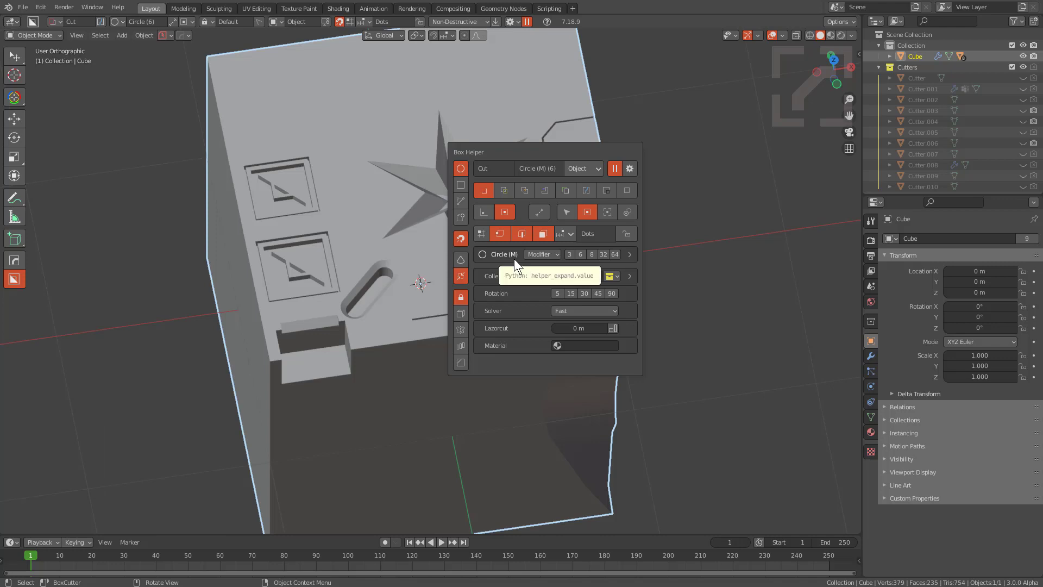
# Step: Set the circle type back to Polygon and raise its side count to 32
pyautogui.click(514, 258)
pyautogui.click(514, 257)
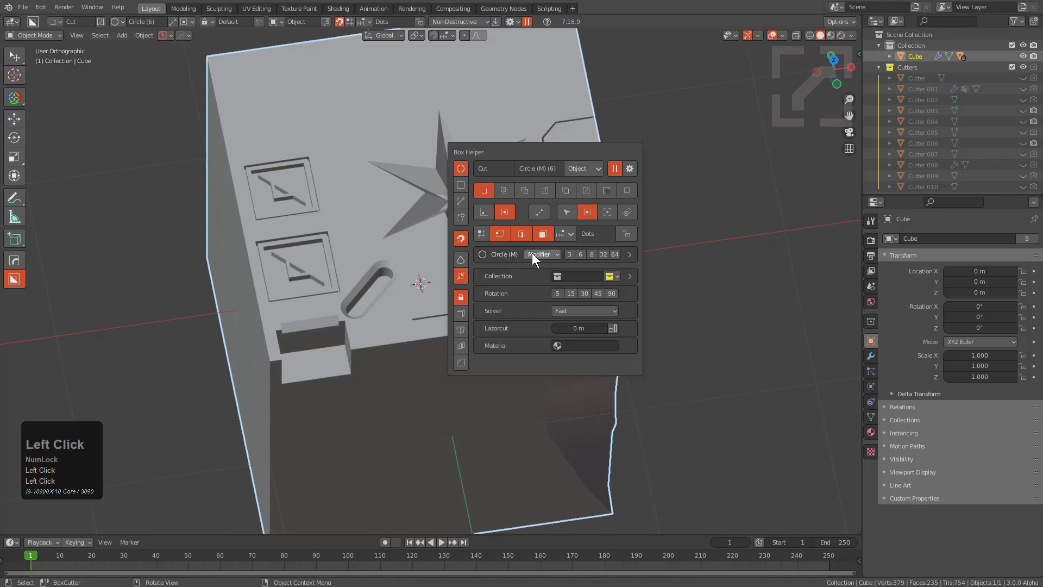
pyautogui.click(535, 253)
pyautogui.click(537, 267)
pyautogui.click(532, 256)
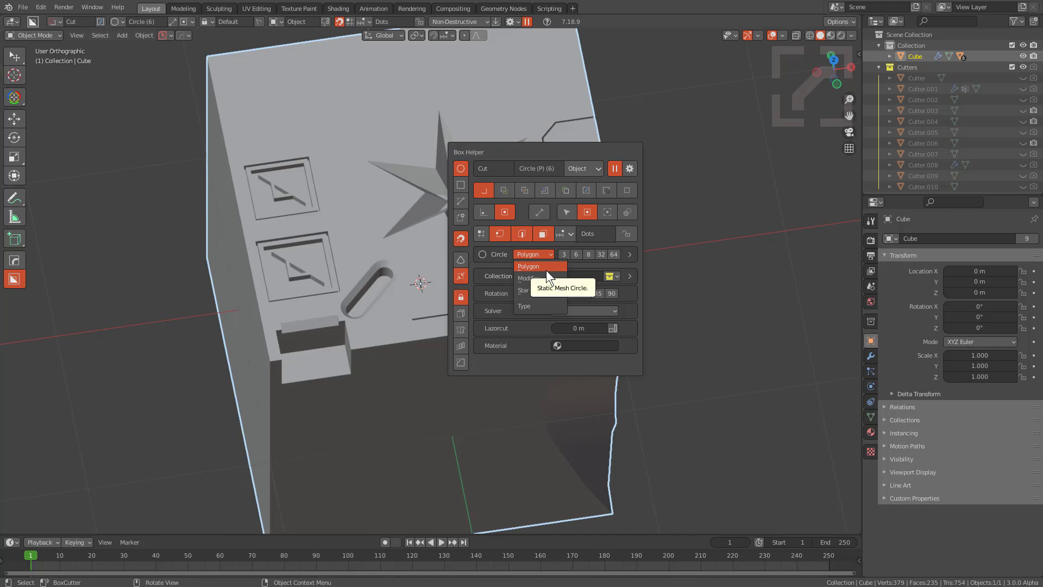
pyautogui.click(546, 270)
pyautogui.click(589, 254)
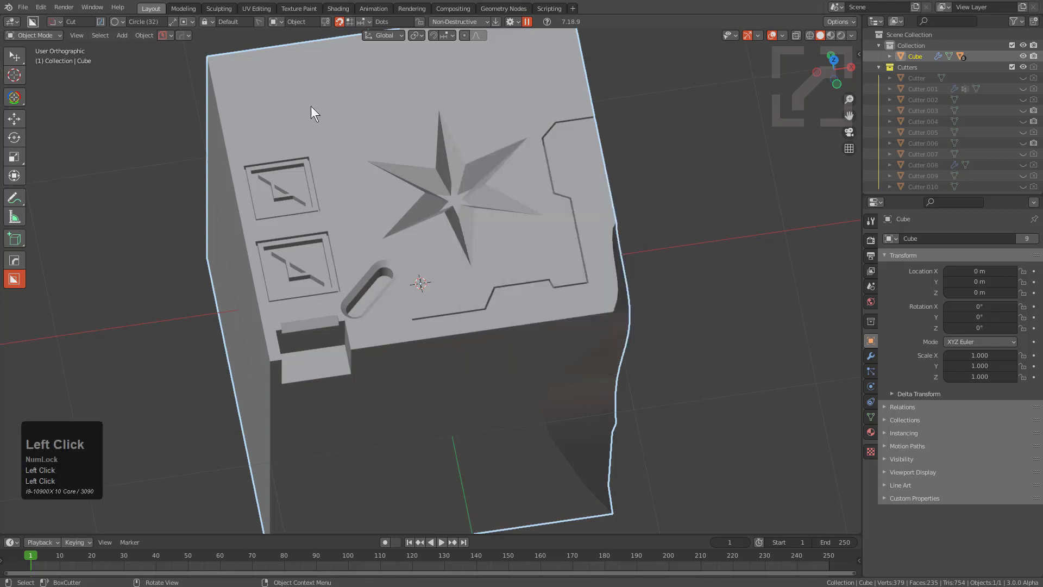
# Step: Draw a circle cutter left of the star on the top face, lock its depth, and add a bevel
pyautogui.moveTo(314, 85)
pyautogui.mouseDown()
pyautogui.moveTo(383, 129)
pyautogui.moveTo(387, 147)
pyautogui.mouseUp()
pyautogui.press('Tab')
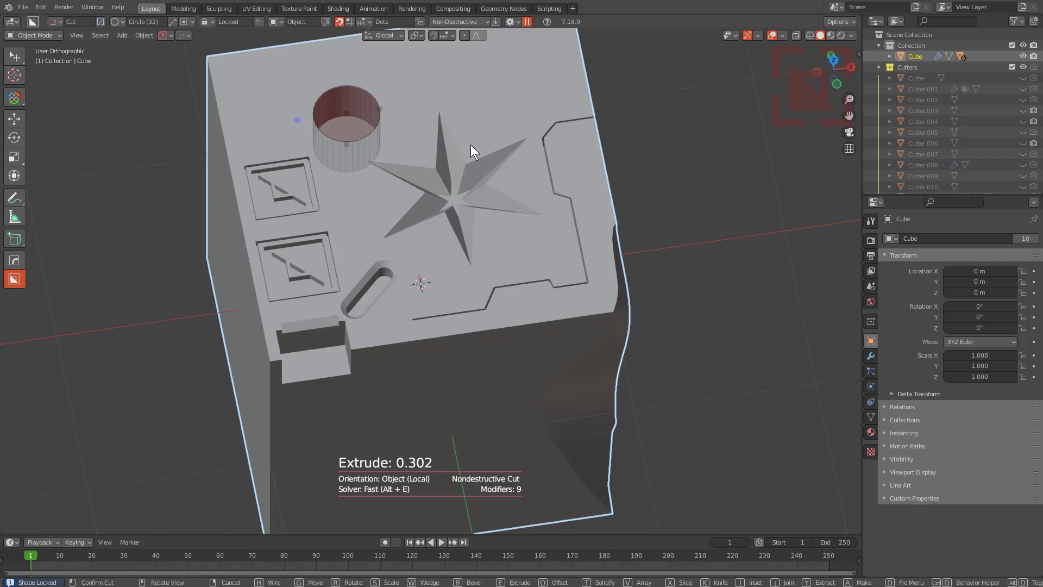
pyautogui.press('d')
pyautogui.click(466, 232)
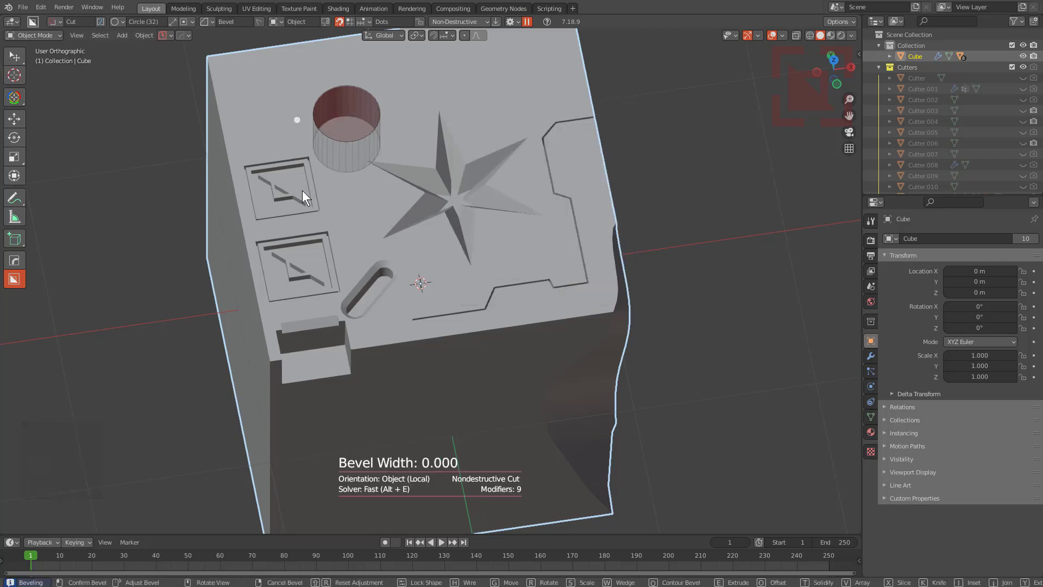
pyautogui.click(422, 196)
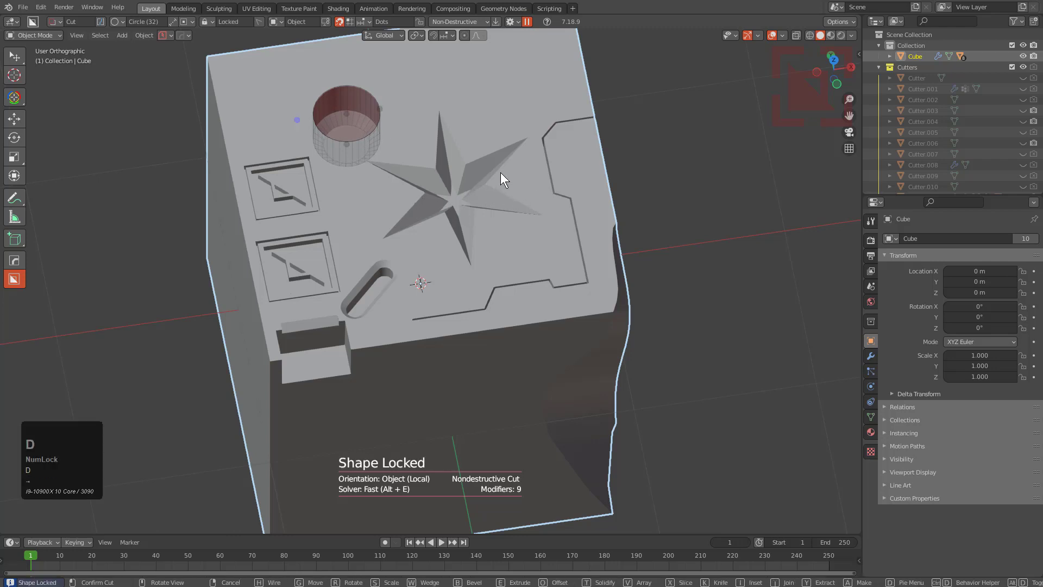
pyautogui.press('d')
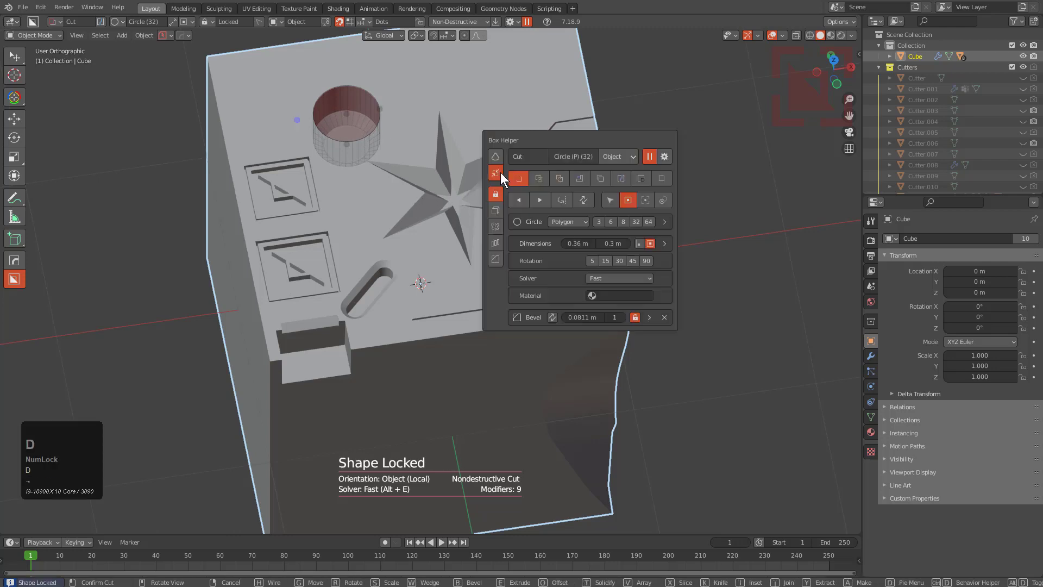
# Step: Flip the circle cut's bevel and widen it to 0.221 m, unlocking it to grow further
pyautogui.click(552, 318)
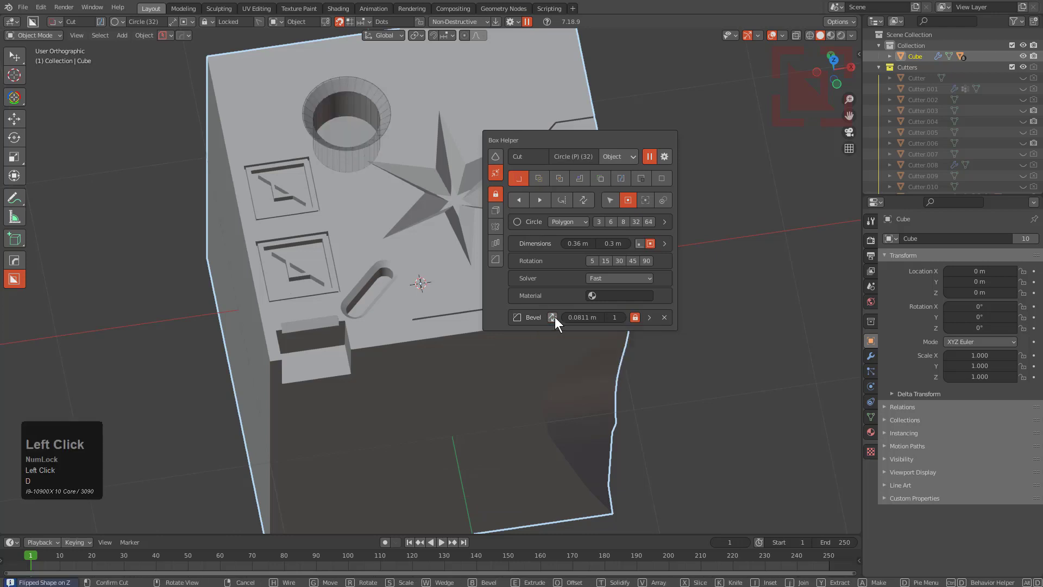
pyautogui.moveTo(583, 317)
pyautogui.mouseDown()
pyautogui.moveTo(652, 318)
pyautogui.moveTo(596, 317)
pyautogui.mouseUp()
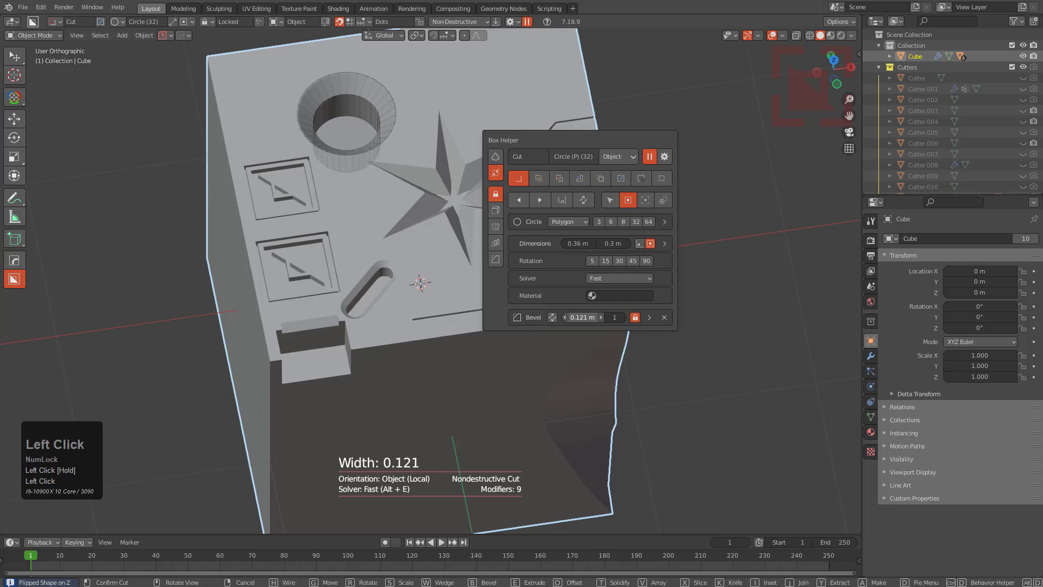
pyautogui.click(635, 317)
pyautogui.moveTo(582, 317); pyautogui.dragTo(616, 317)
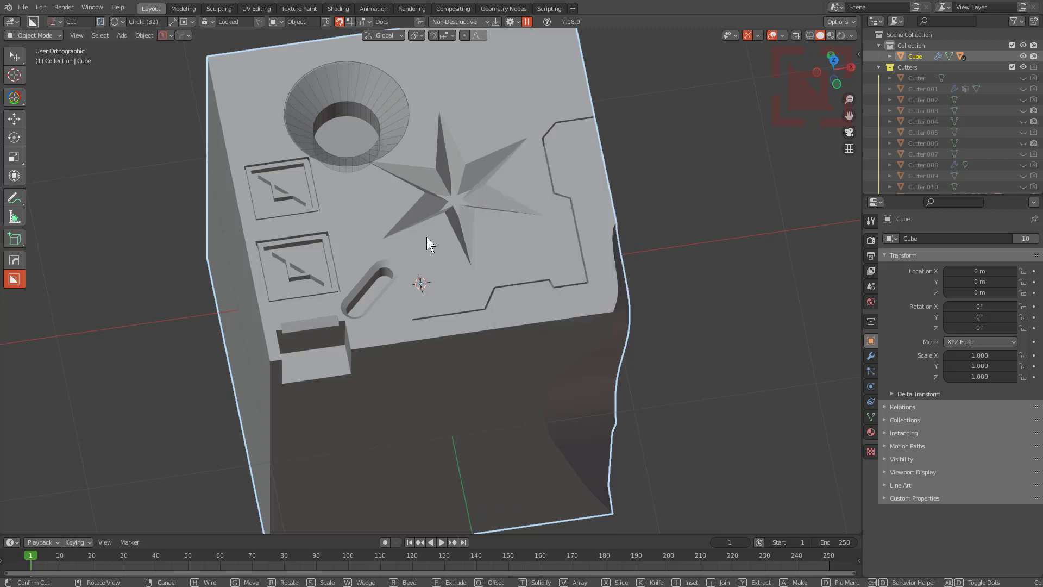
# Step: Confirm the funnel circle cut, then cycle the cutter shape back to Star
pyautogui.click(435, 216)
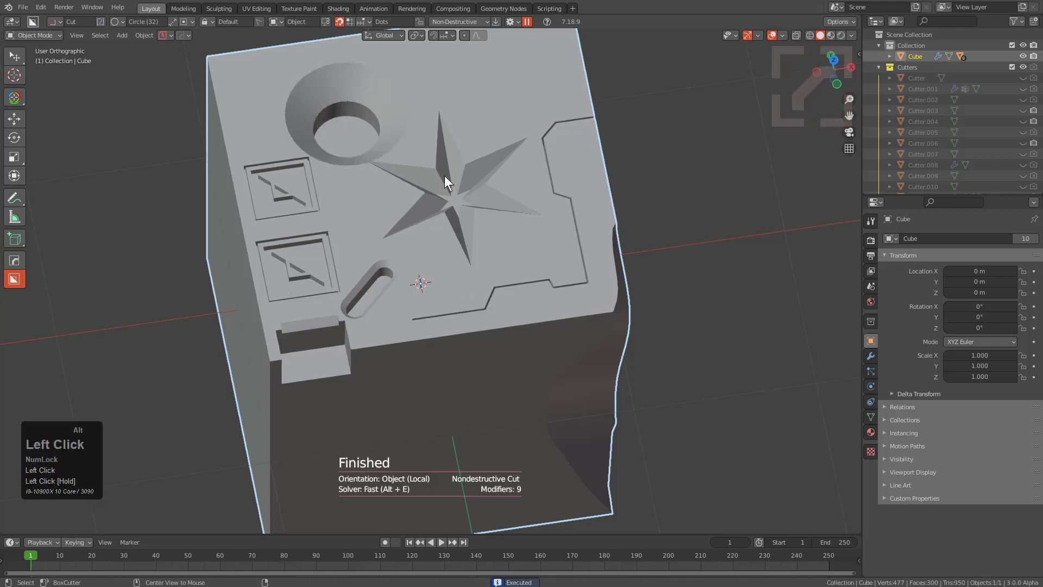
pyautogui.keyDown('alt'); pyautogui.scroll(2, 444, 175); pyautogui.keyUp('alt')
pyautogui.keyDown('alt'); pyautogui.scroll(4, 445, 175); pyautogui.keyUp('alt')
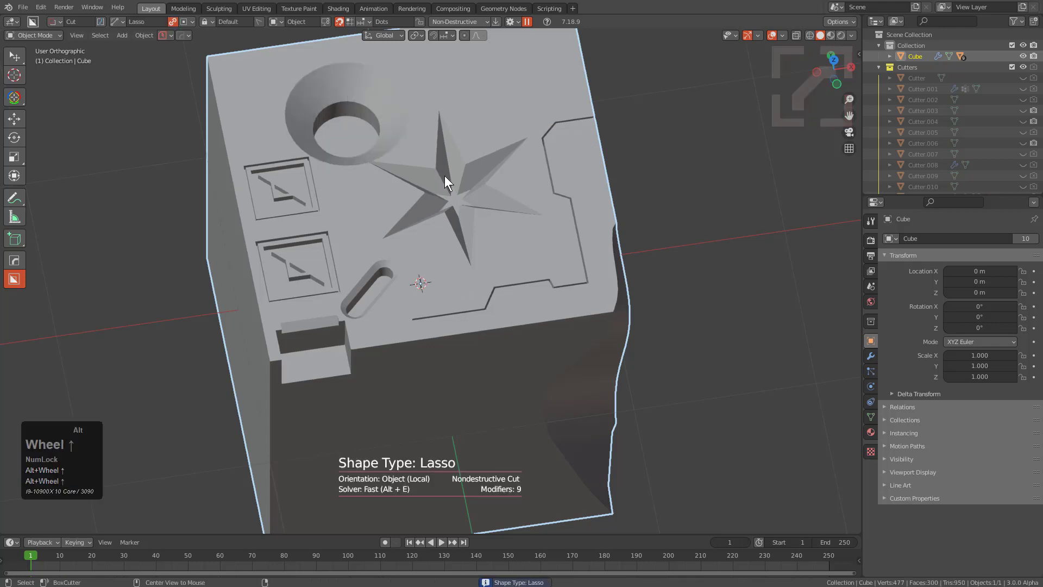
pyautogui.keyDown('alt'); pyautogui.scroll(7, 444, 175); pyautogui.keyUp('alt')
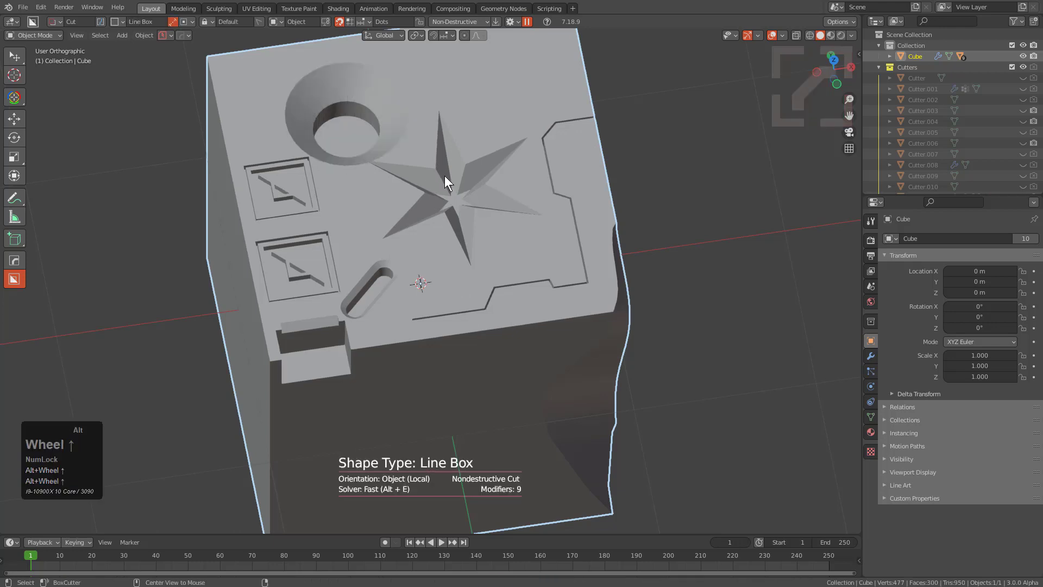
pyautogui.keyDown('alt'); pyautogui.scroll(5, 441, 193); pyautogui.keyUp('alt')
pyautogui.keyDown('alt'); pyautogui.scroll(4, 441, 194); pyautogui.keyUp('alt')
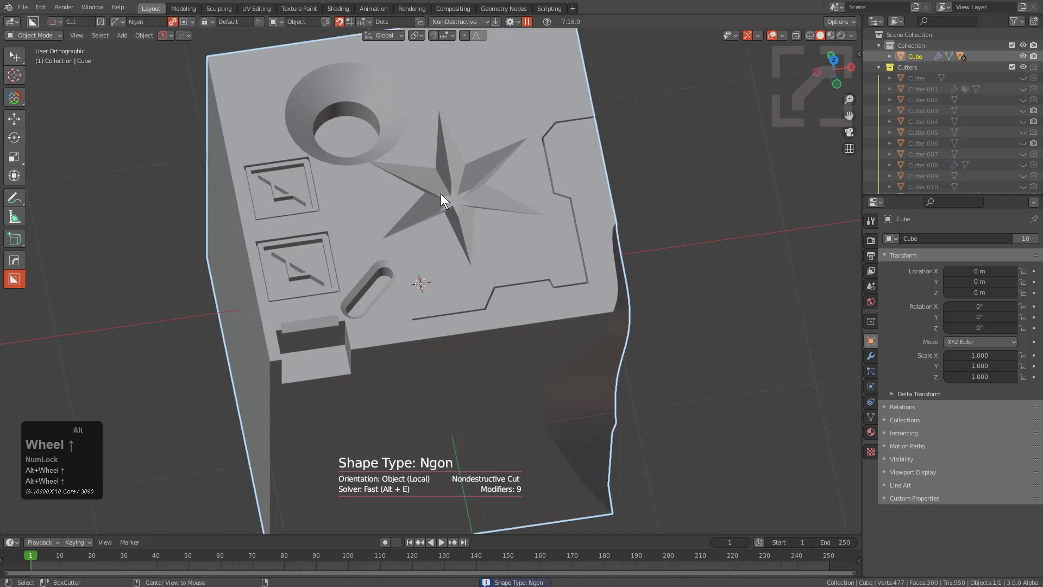
pyautogui.keyDown('alt'); pyautogui.scroll(1, 431, 204); pyautogui.keyUp('alt')
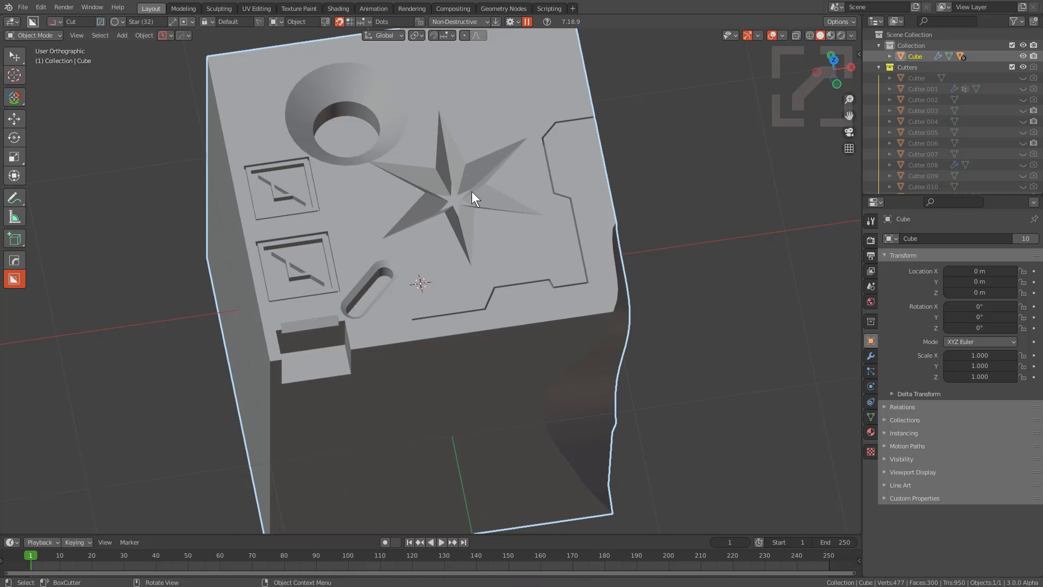
# Step: Try the Box, Ngon and custom shapes, return to Star, and reduce it to 6 points
pyautogui.press('d')
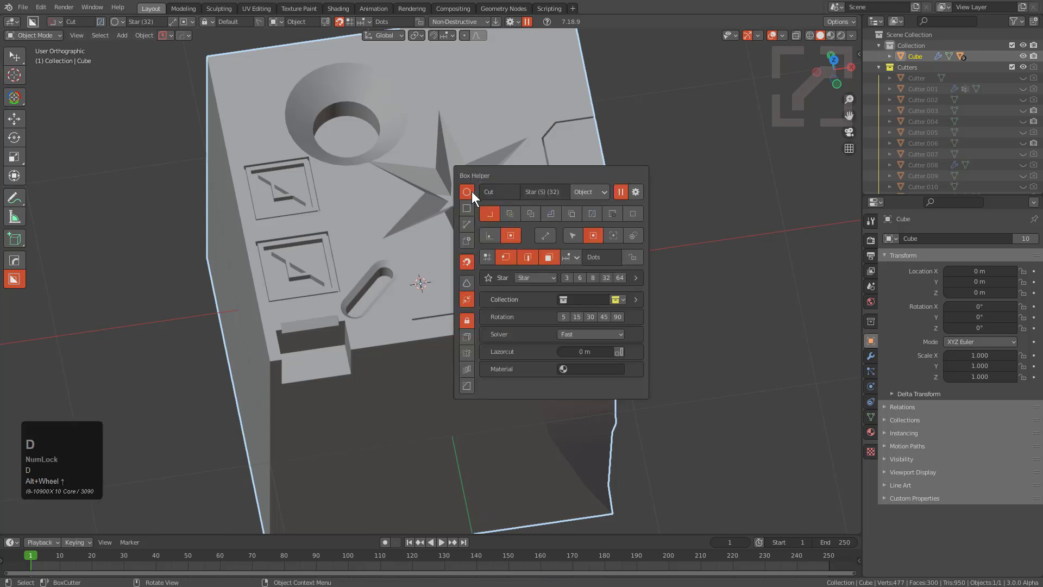
pyautogui.click(471, 207)
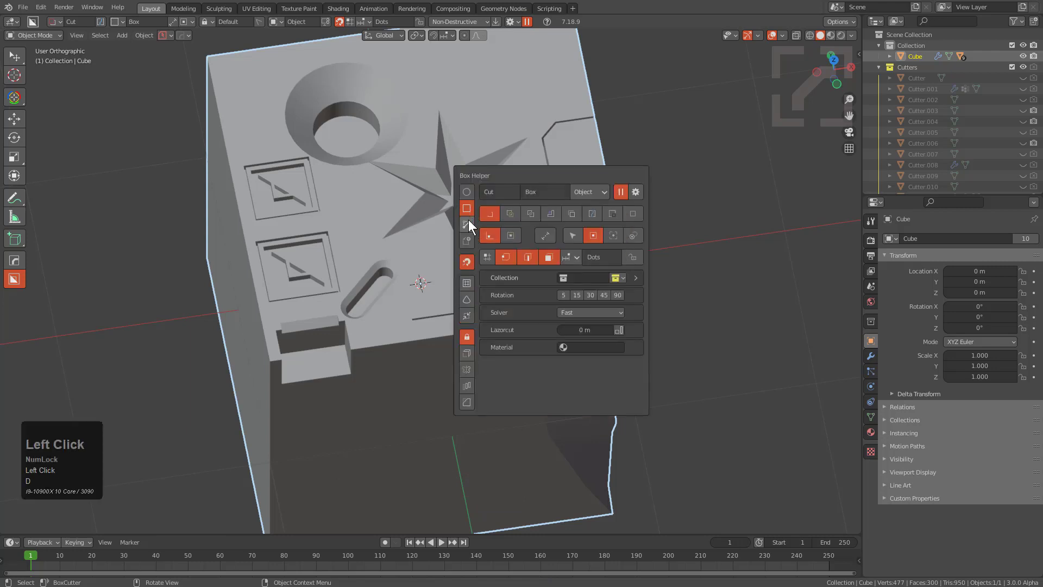
pyautogui.click(467, 223)
pyautogui.click(468, 237)
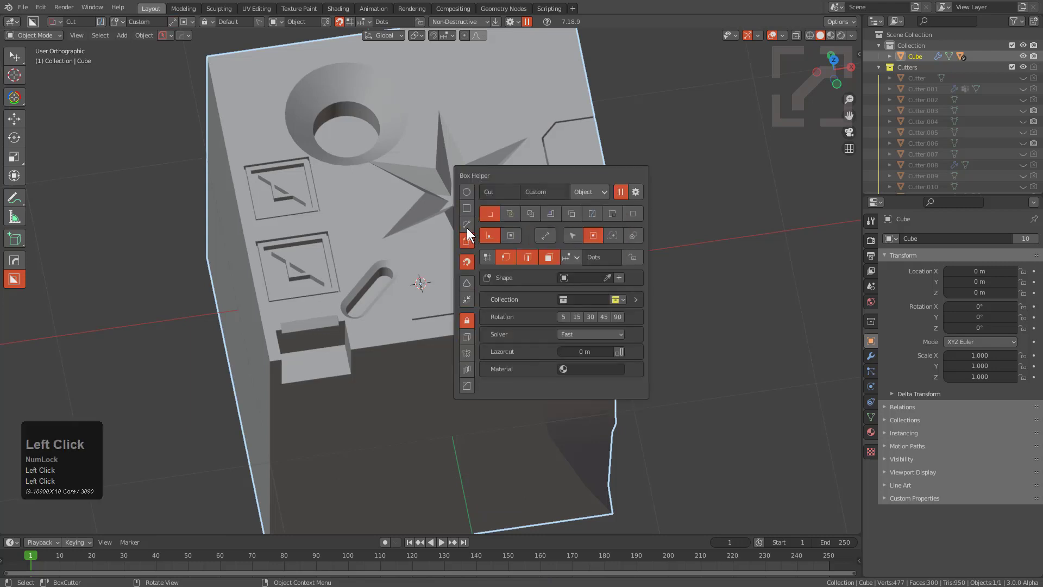
pyautogui.click(465, 191)
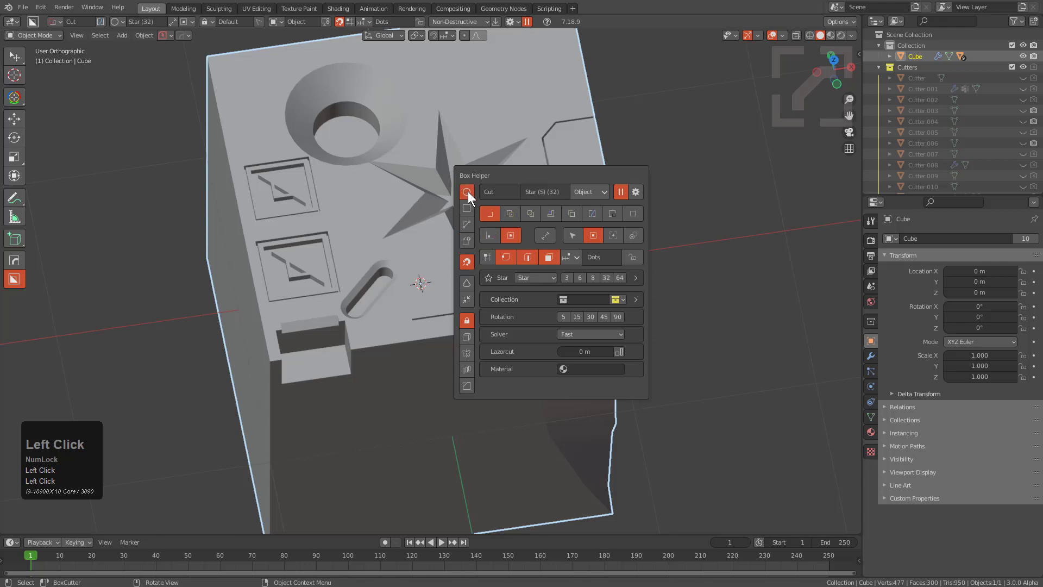
pyautogui.click(530, 278)
pyautogui.click(535, 290)
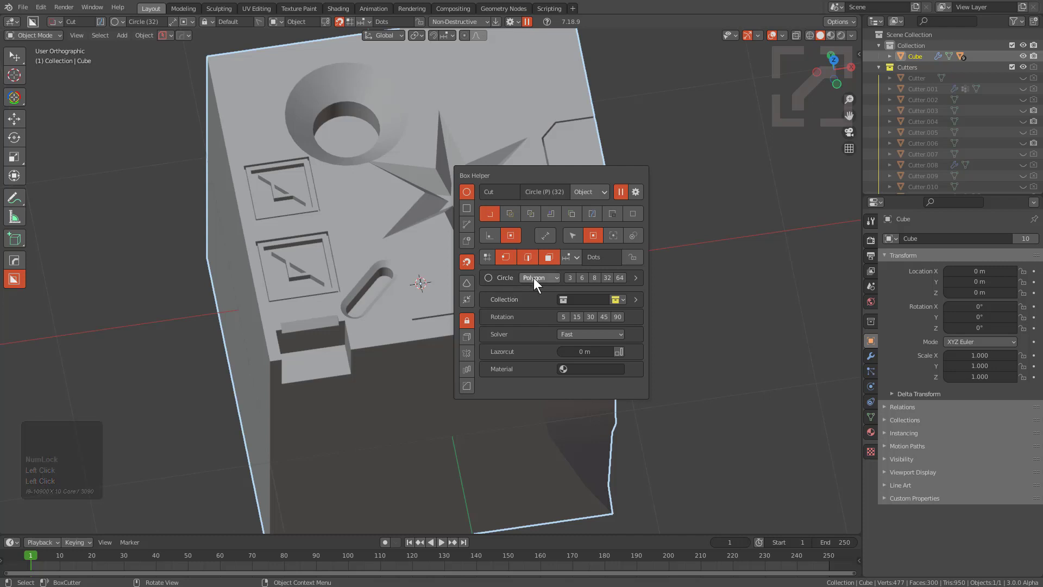
pyautogui.click(533, 278)
pyautogui.click(536, 314)
pyautogui.click(581, 278)
# Step: Turn the 6-point star into a Polygon hexagon, check its circle settings, then pick the Box shape
pyautogui.click(531, 276)
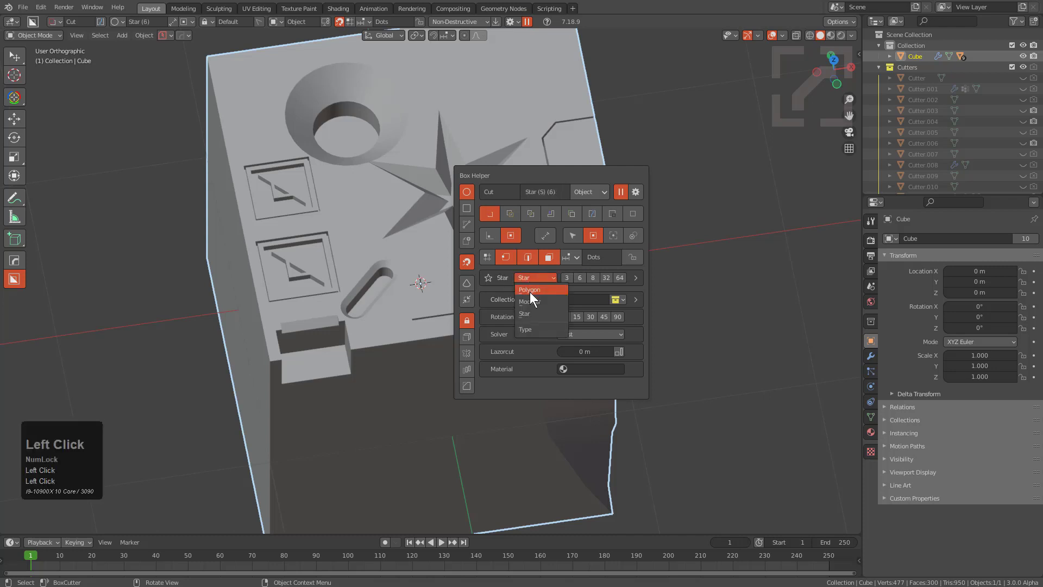
pyautogui.click(529, 291)
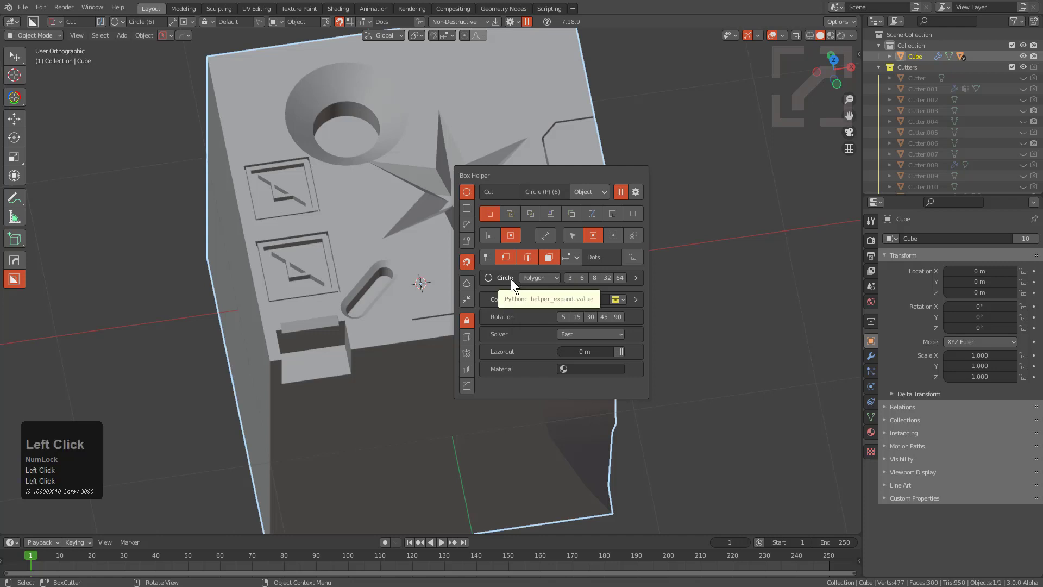
pyautogui.click(511, 279)
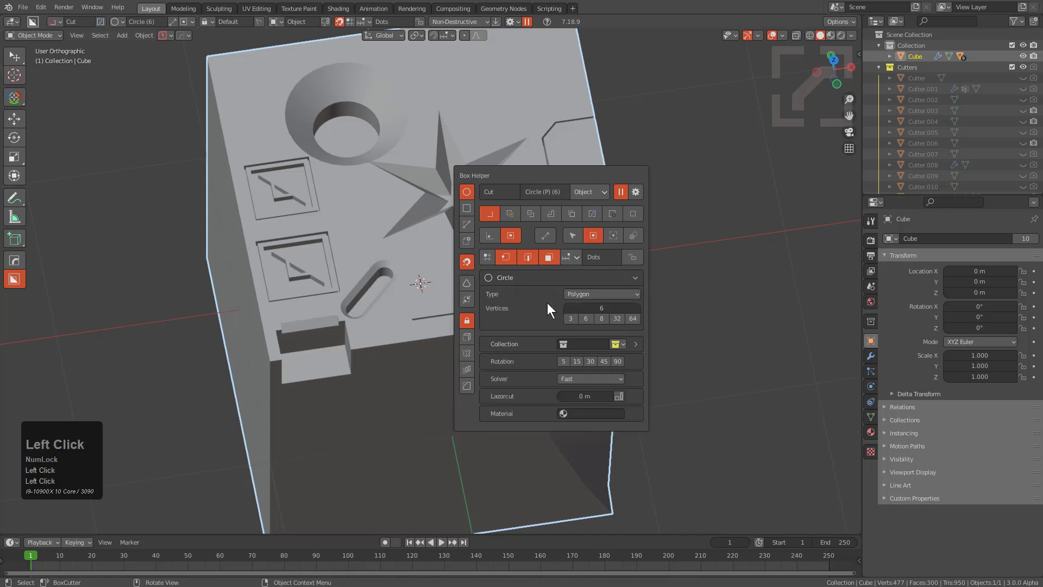
pyautogui.click(630, 279)
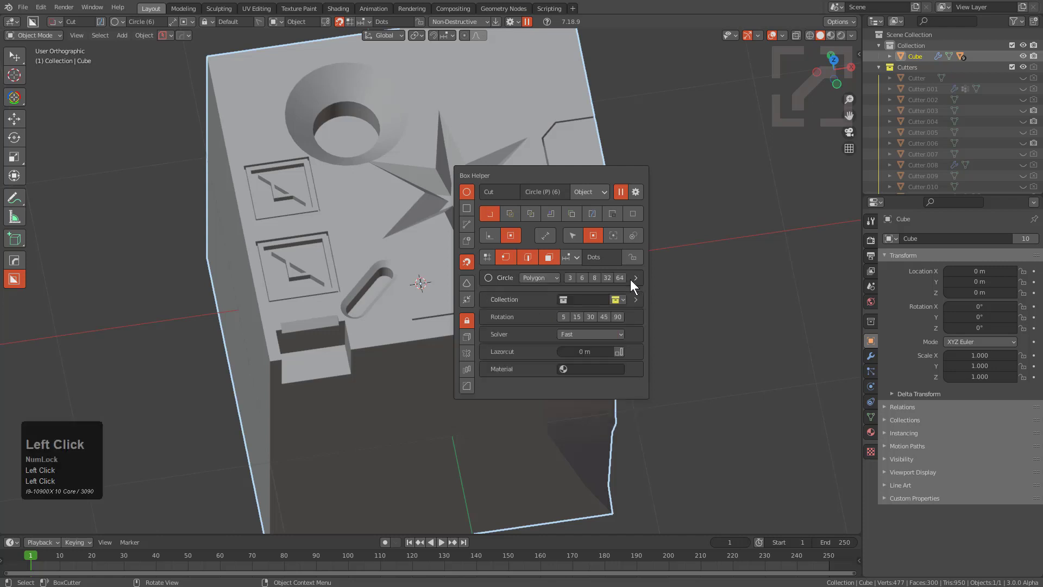
pyautogui.click(631, 278)
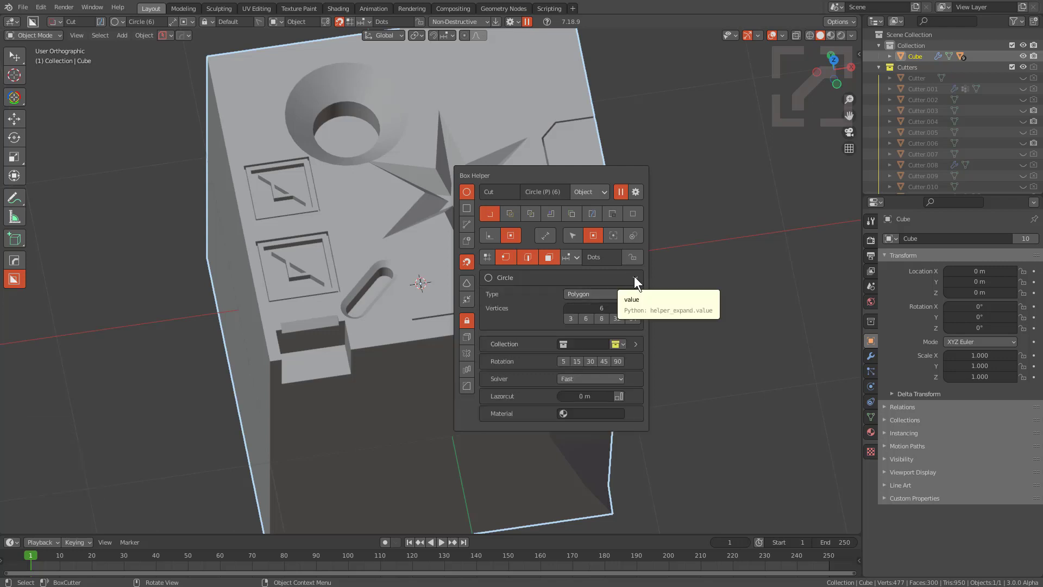
pyautogui.click(634, 280)
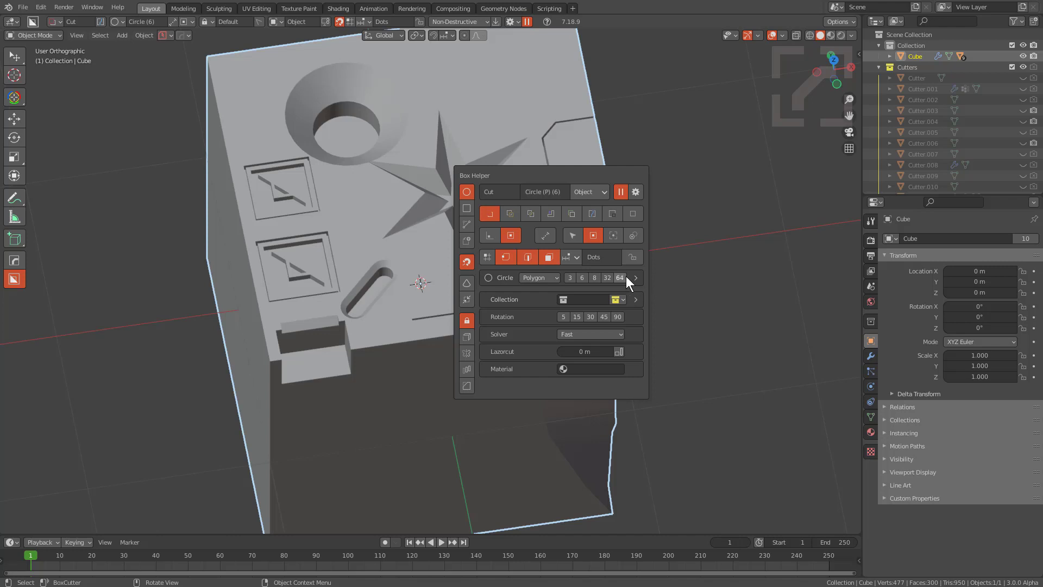
pyautogui.click(467, 206)
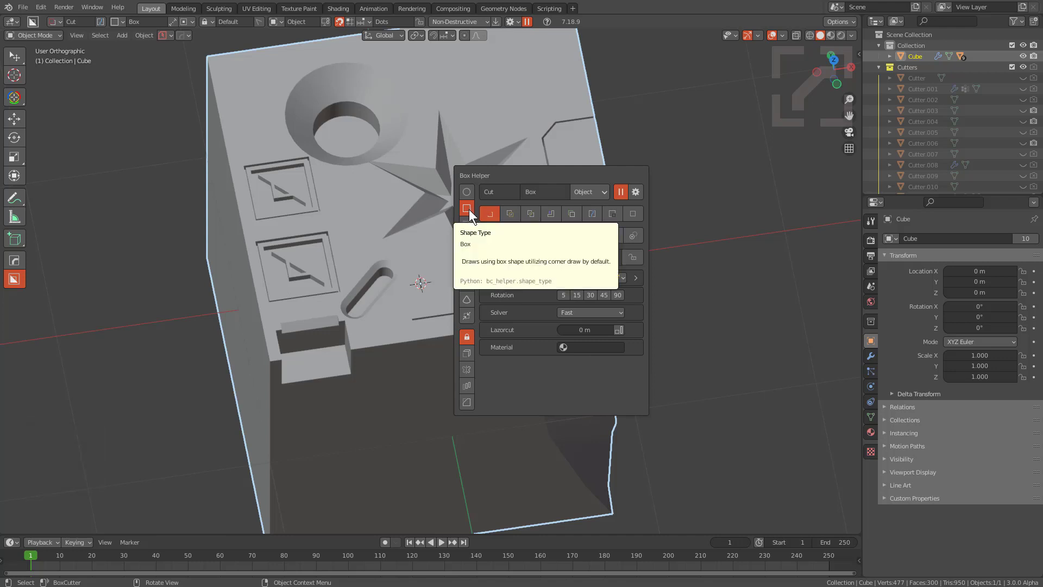
# Step: Toggle line drawing, start a hexagon cut near the top face, and cancel it
pyautogui.click(546, 236)
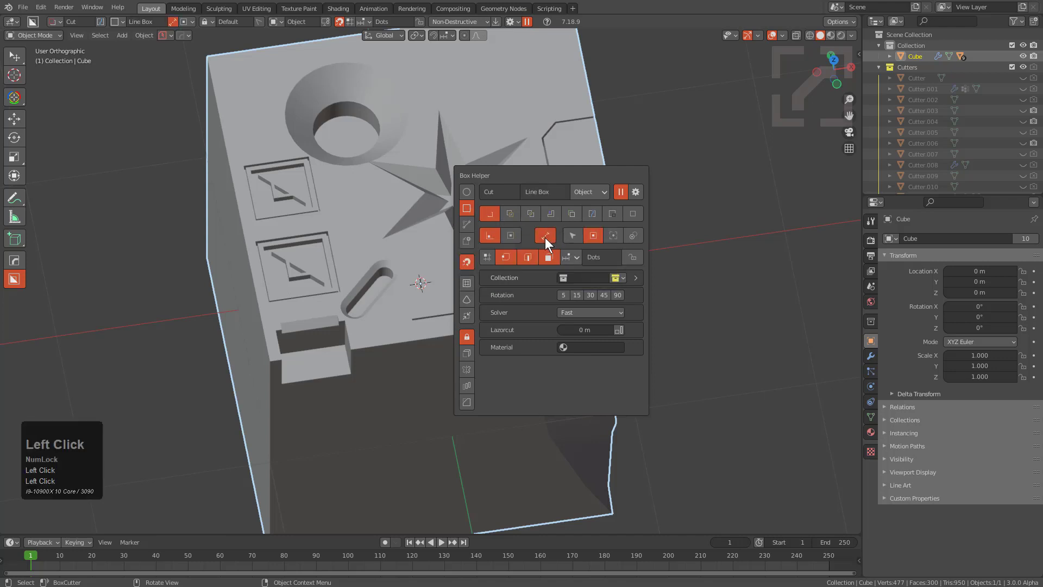
pyautogui.click(545, 236)
pyautogui.click(466, 192)
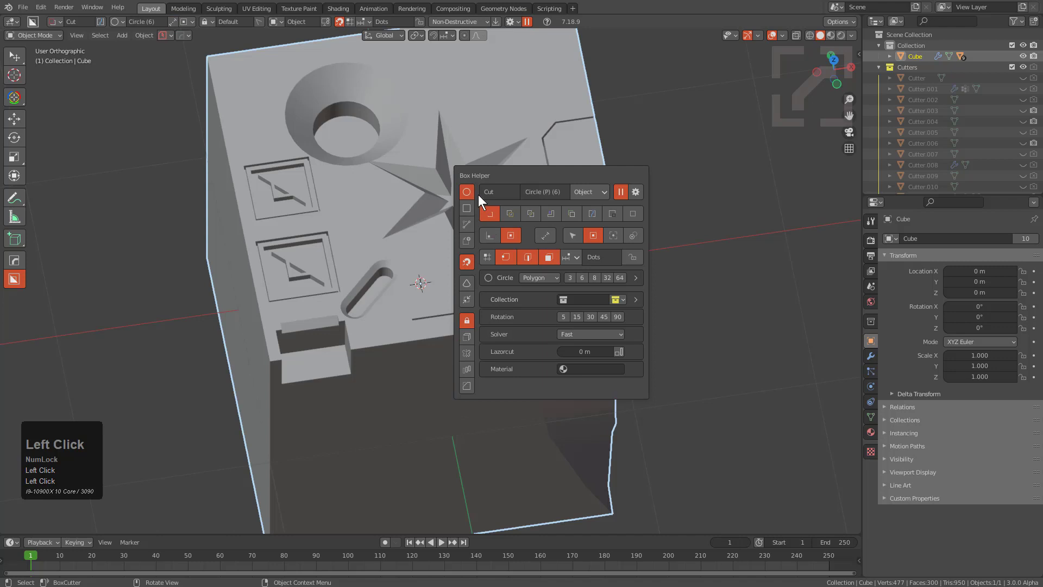
pyautogui.click(550, 233)
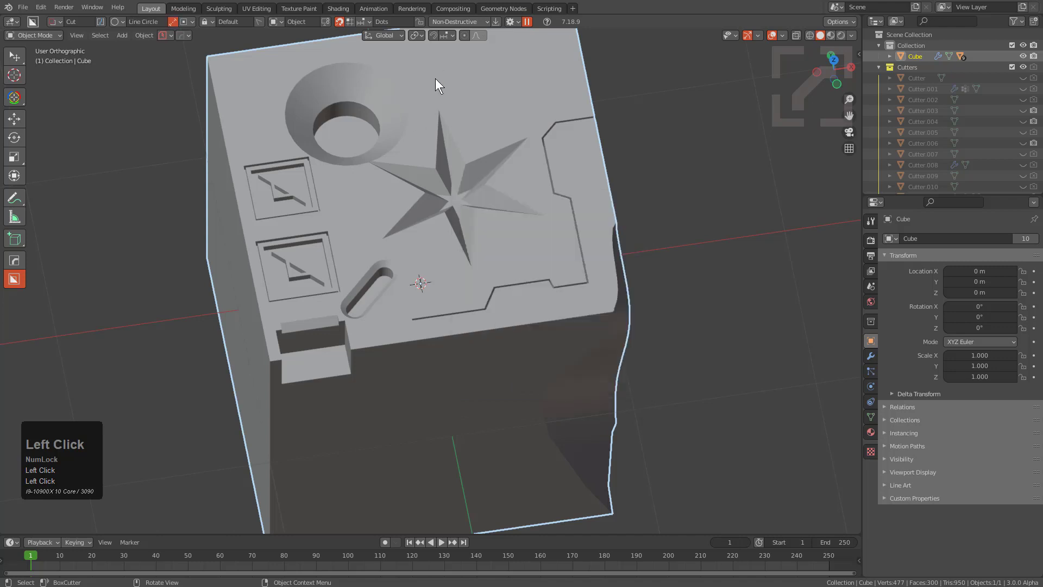
pyautogui.moveTo(441, 82)
pyautogui.mouseDown()
pyautogui.moveTo(491, 109)
pyautogui.moveTo(542, 68)
pyautogui.mouseUp()
pyautogui.rightClick(540, 69)
pyautogui.rightClick(542, 68)
# Step: Cycle through the cutter shapes in the options panel, ending on Box
pyautogui.press('d')
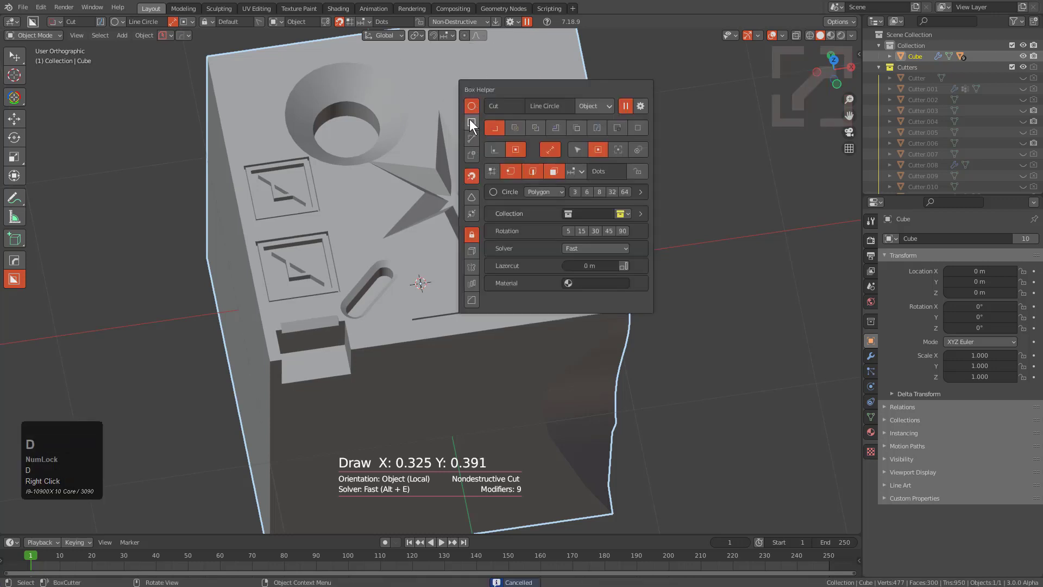
pyautogui.click(472, 155)
pyautogui.click(495, 149)
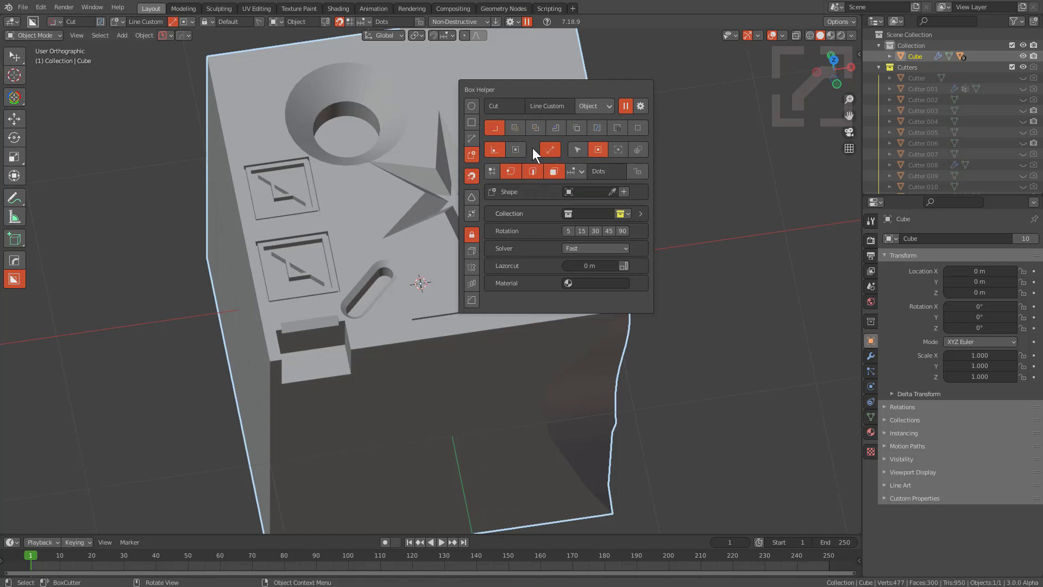
pyautogui.click(472, 108)
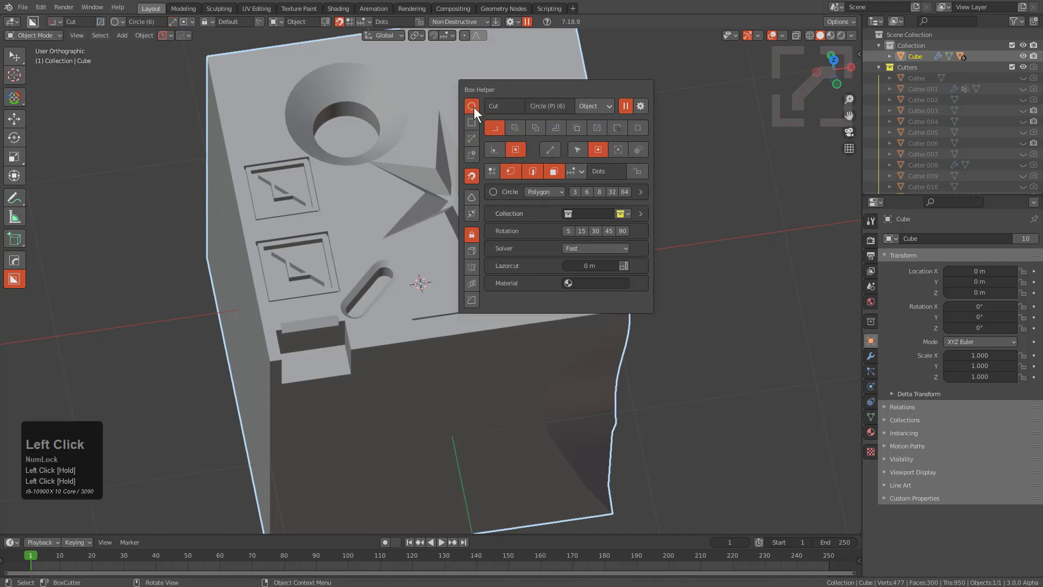
pyautogui.click(474, 149)
pyautogui.click(471, 122)
pyautogui.click(471, 106)
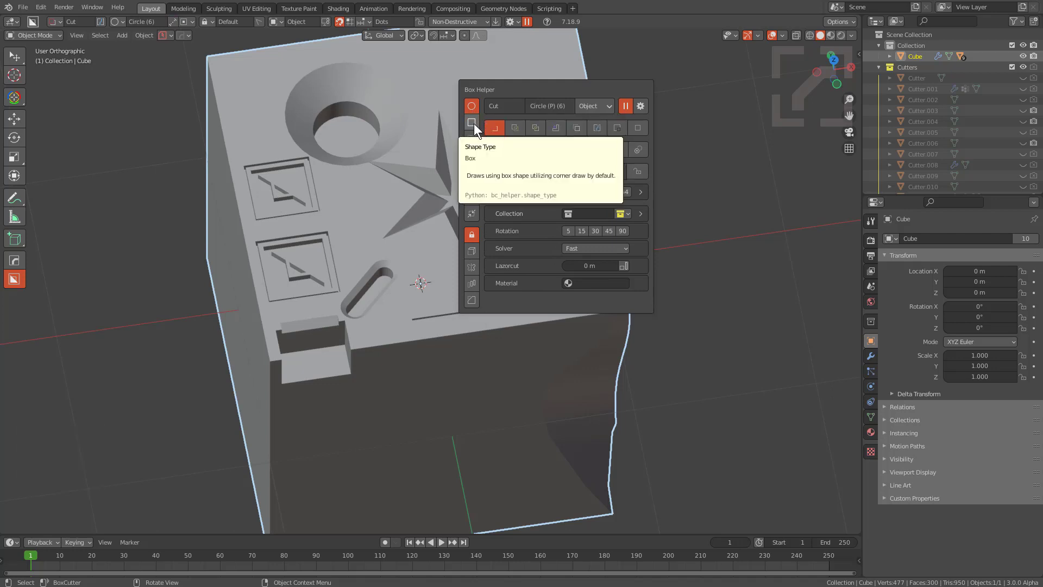
pyautogui.click(472, 123)
# Step: Draw a 5 × 5 box grid cutter over the cube's front side and extrude it inward
pyautogui.click(472, 197)
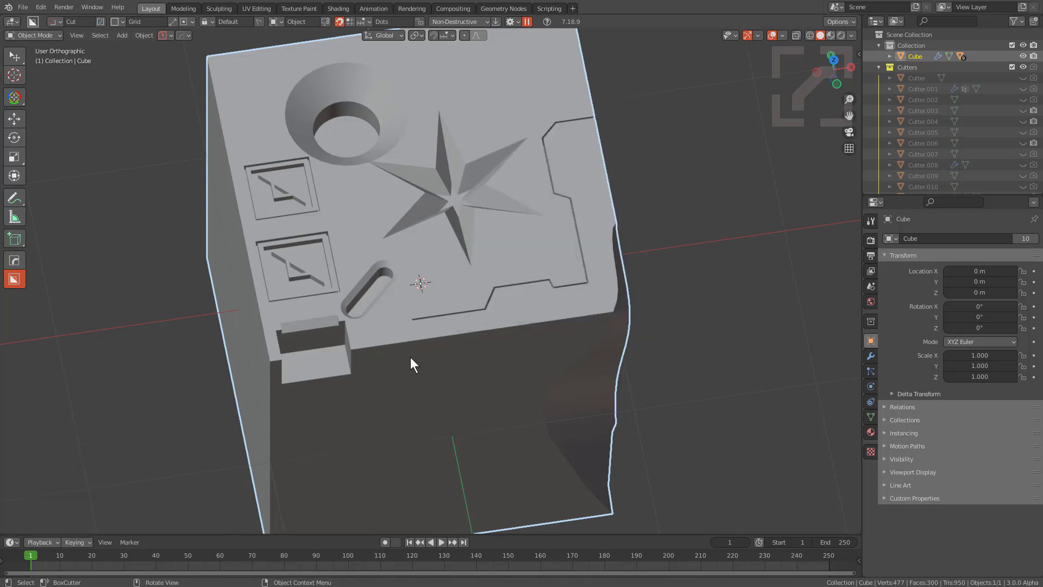
pyautogui.moveTo(395, 358); pyautogui.dragTo(580, 480)
pyautogui.moveTo(558, 416)
pyautogui.mouseDown(button='middle')
pyautogui.moveTo(573, 370)
pyautogui.moveTo(562, 359)
pyautogui.mouseUp(button='middle')
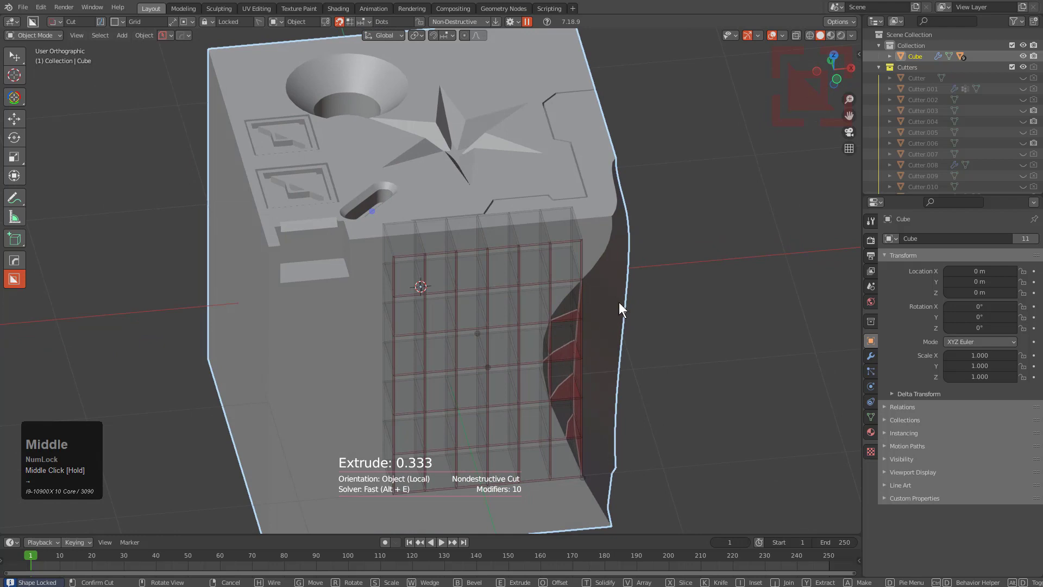
# Step: Thicken the solidify to 0.065 m, remove the grid pattern, and add a solidify shell
pyautogui.press('d')
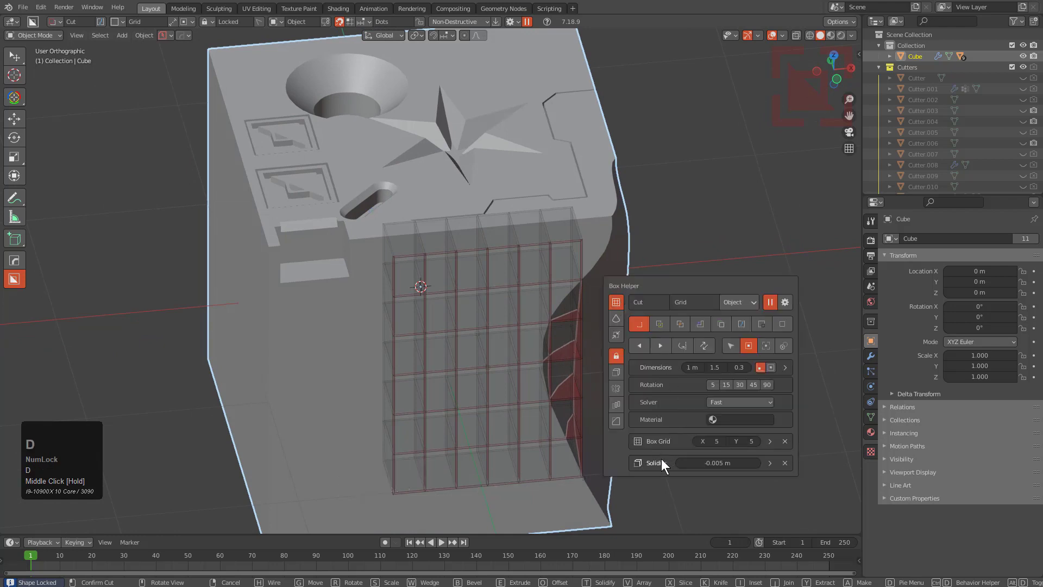
pyautogui.moveTo(683, 464); pyautogui.dragTo(744, 441)
pyautogui.click(784, 442)
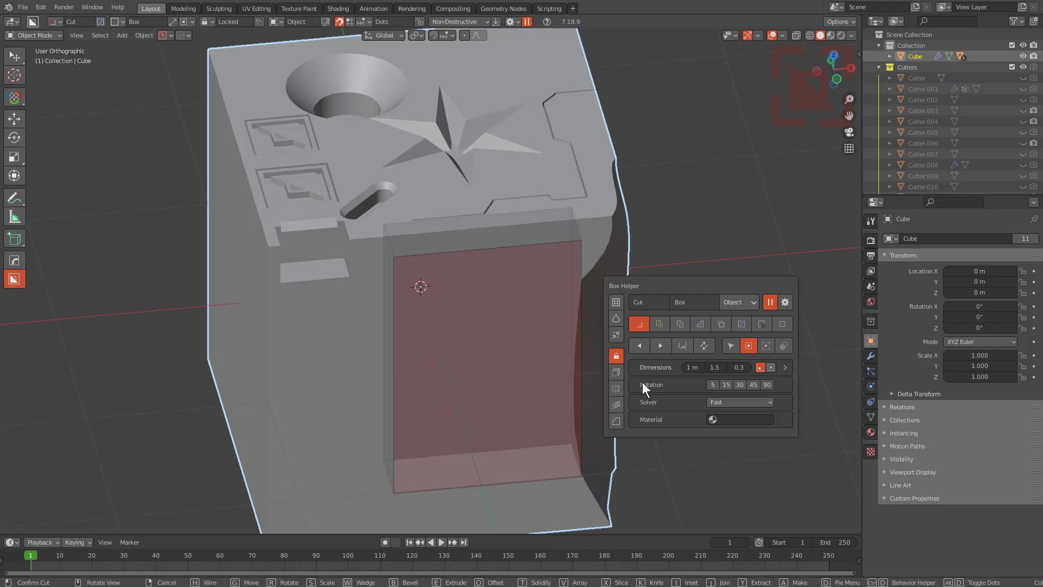
pyautogui.click(618, 371)
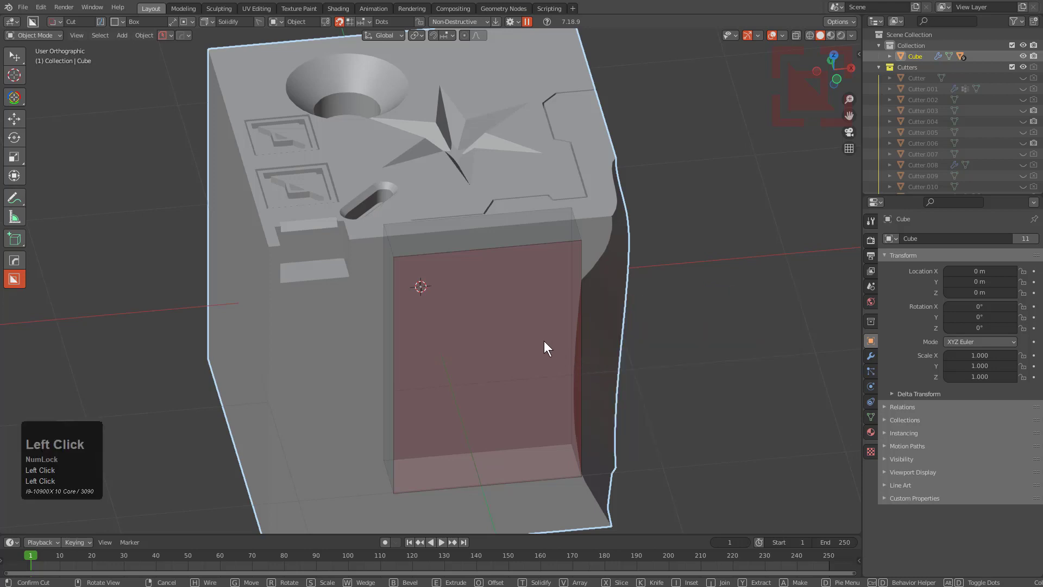